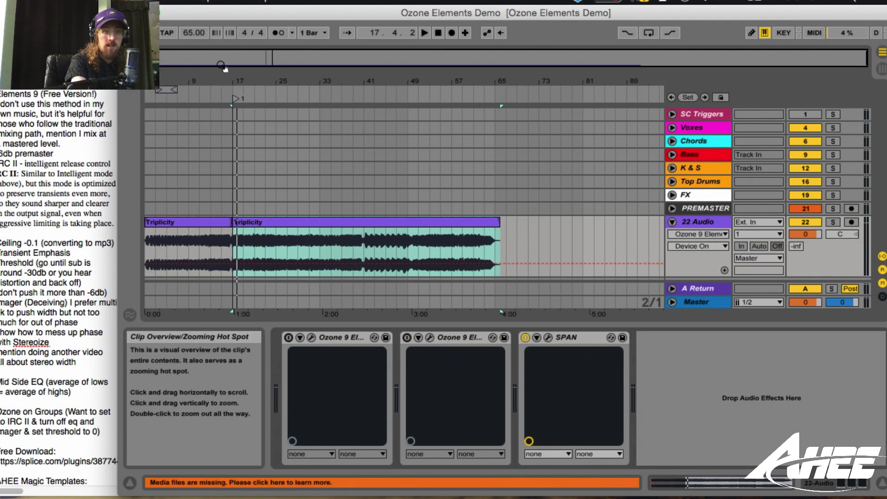
Play the Triplicity clip from bar 17 and check the peak level of the Master track in the mixer.
{"action": "left_click_drag", "start_coordinate": [226, 79], "coordinate": [230, 92]}
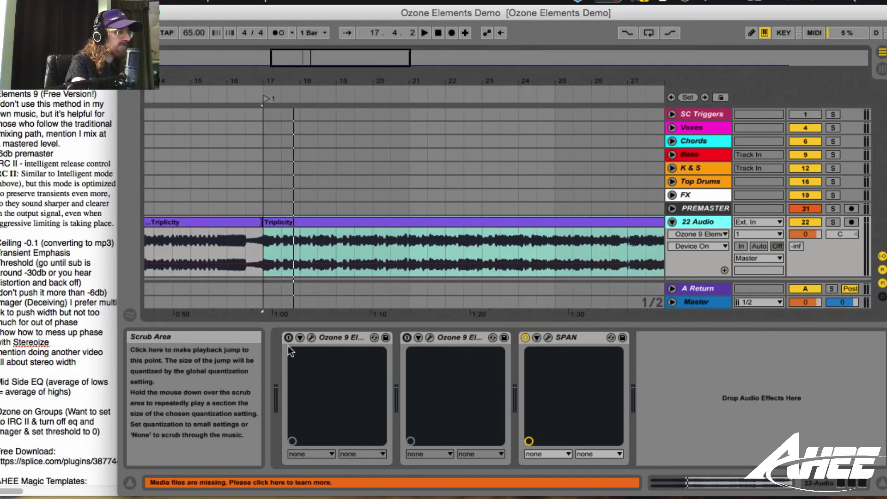
{"action": "left_click", "coordinate": [274, 222]}
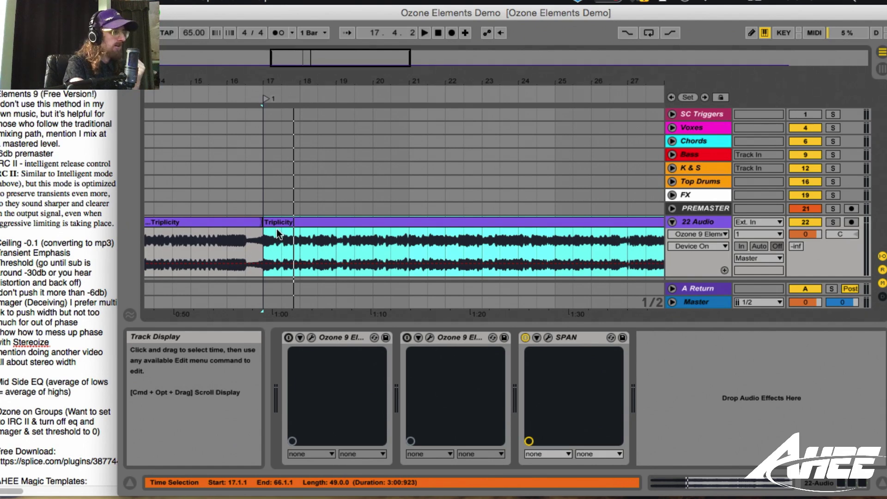
{"action": "left_click", "coordinate": [697, 301]}
{"action": "key", "text": "Tab"}
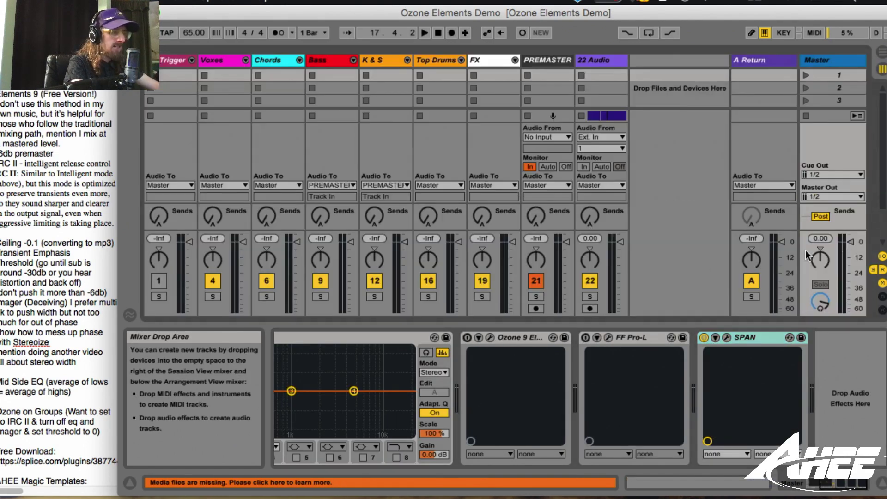
{"action": "key", "text": "space"}
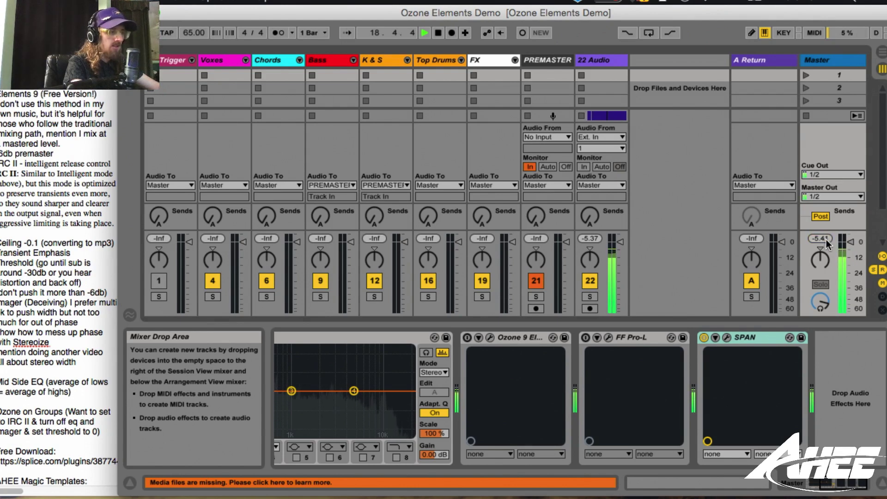
{"action": "key", "text": "Tab"}
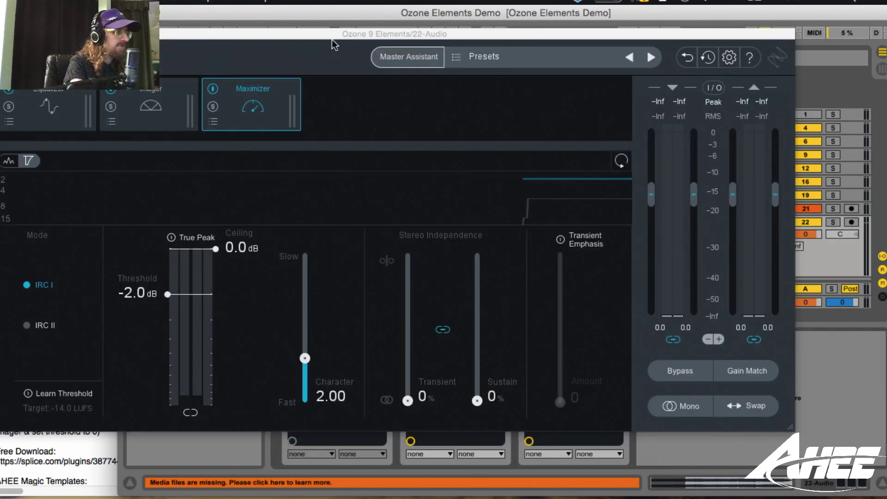
Open the SPAN analyzer of the 22 Audio track and arrange its window alongside the Ozone 9 Elements window.
{"action": "left_click_drag", "start_coordinate": [337, 31], "coordinate": [320, 439]}
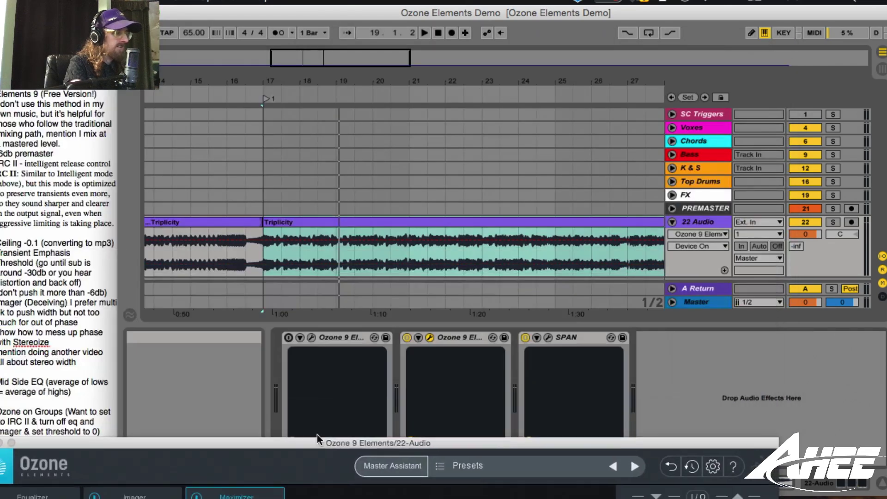
{"action": "left_click", "coordinate": [548, 338]}
{"action": "mouse_move", "coordinate": [468, 12]}
{"action": "left_mouse_down"}
{"action": "mouse_move", "coordinate": [508, 10]}
{"action": "mouse_move", "coordinate": [442, 11]}
{"action": "mouse_move", "coordinate": [484, 12]}
{"action": "left_mouse_up"}
{"action": "left_click_drag", "start_coordinate": [177, 444], "coordinate": [206, 112]}
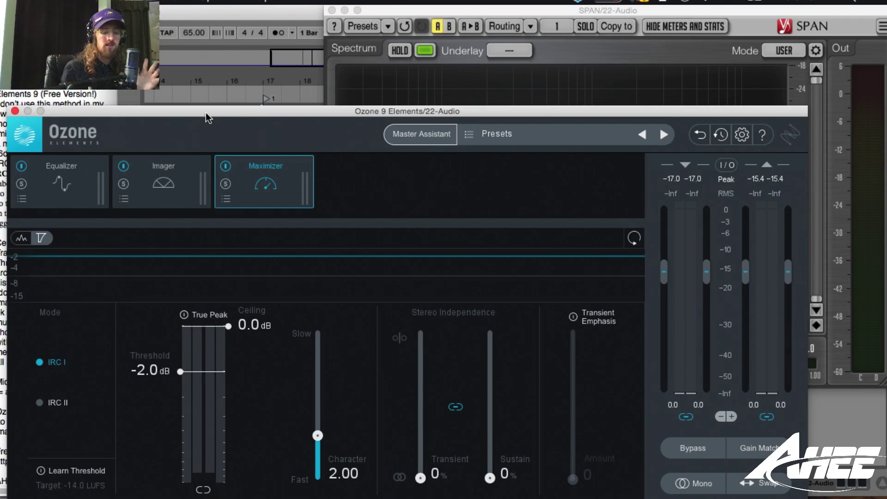
{"action": "left_click_drag", "start_coordinate": [205, 112], "coordinate": [207, 55]}
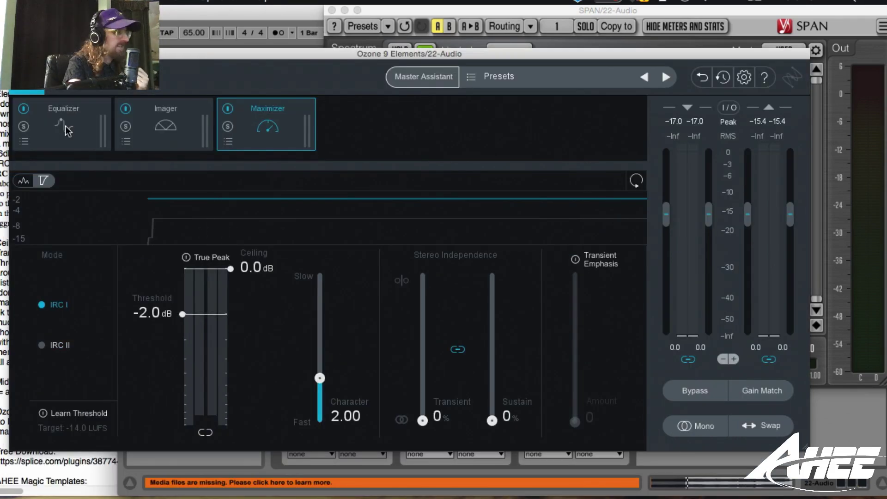
Look through Ozone's Equalizer and Imager modules, and return to the Maximizer.
{"action": "left_click", "coordinate": [64, 127]}
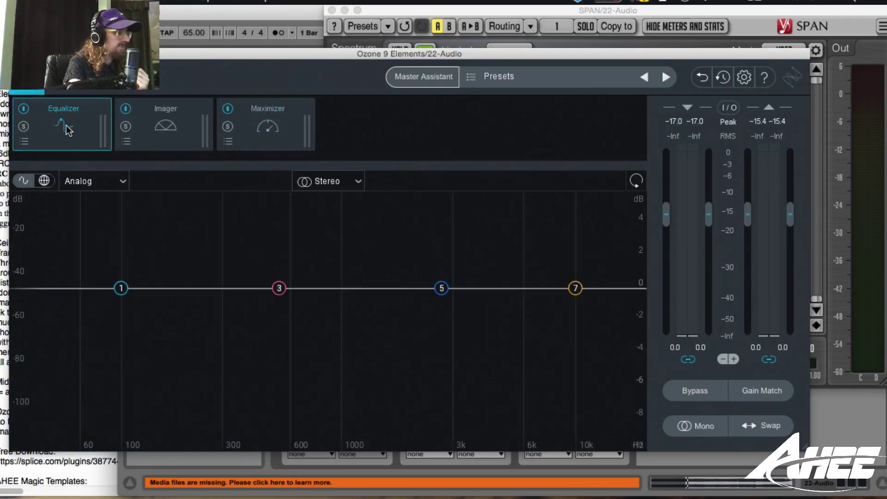
{"action": "left_click", "coordinate": [167, 121]}
{"action": "left_click", "coordinate": [286, 126]}
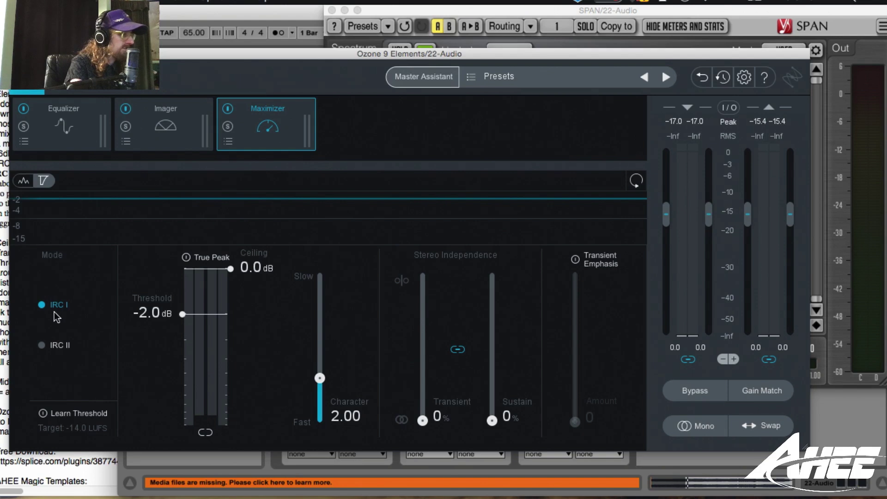
Set the Maximizer to IRC II mode and enable Transient Emphasis with an amount of 182.
{"action": "left_click", "coordinate": [46, 345]}
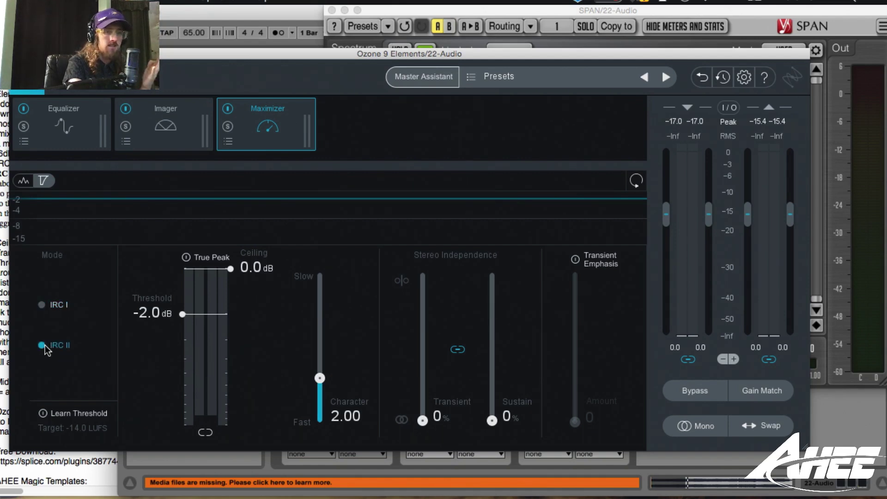
{"action": "left_click", "coordinate": [575, 260]}
{"action": "left_click_drag", "start_coordinate": [575, 421], "coordinate": [577, 289]}
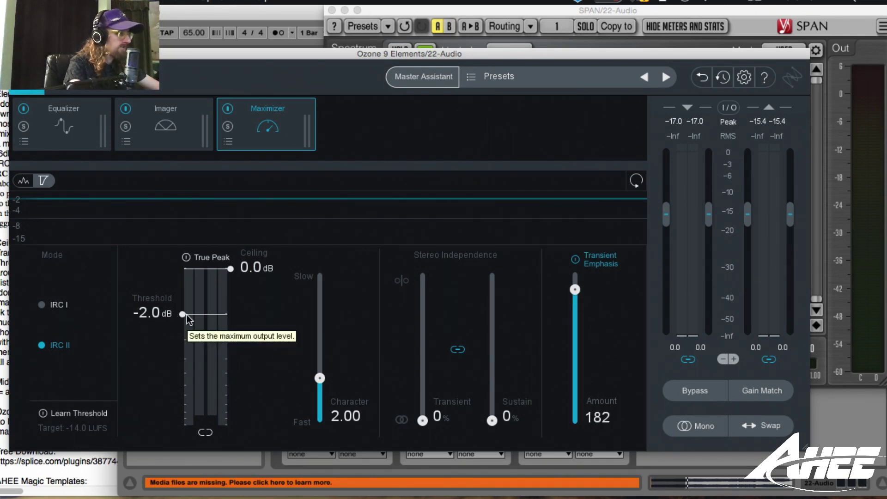
Lower the Maximizer threshold to about -8.3 dB during playback and uncover SPAN to inspect the sub level around -30 dB.
{"action": "key", "text": "space"}
{"action": "left_click_drag", "start_coordinate": [184, 314], "coordinate": [194, 397]}
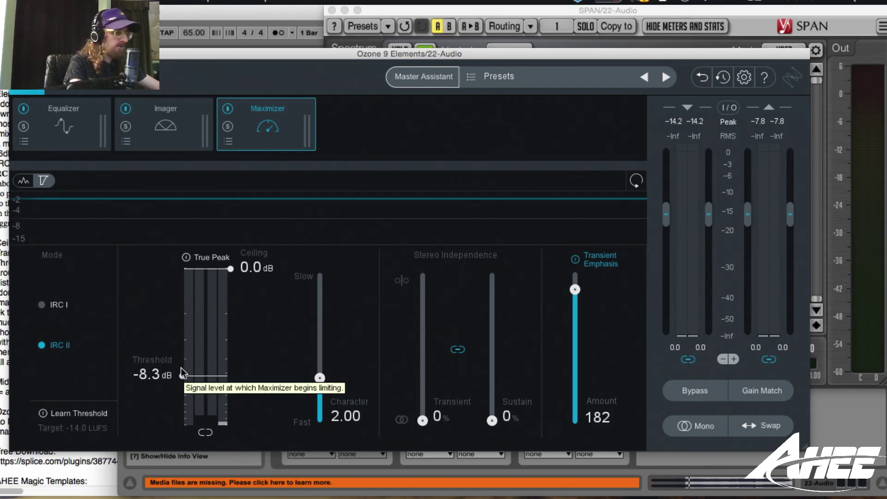
{"action": "left_click_drag", "start_coordinate": [290, 53], "coordinate": [287, 140]}
{"action": "left_click", "coordinate": [460, 4]}
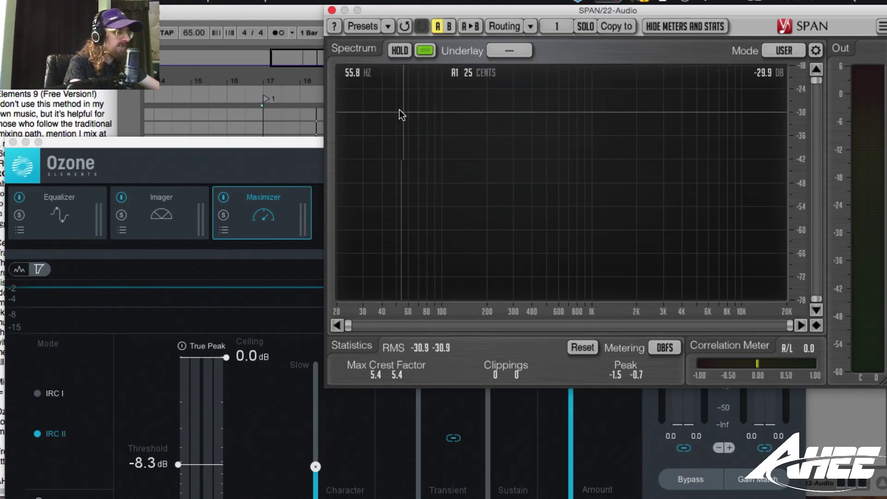
{"action": "left_click", "coordinate": [225, 137]}
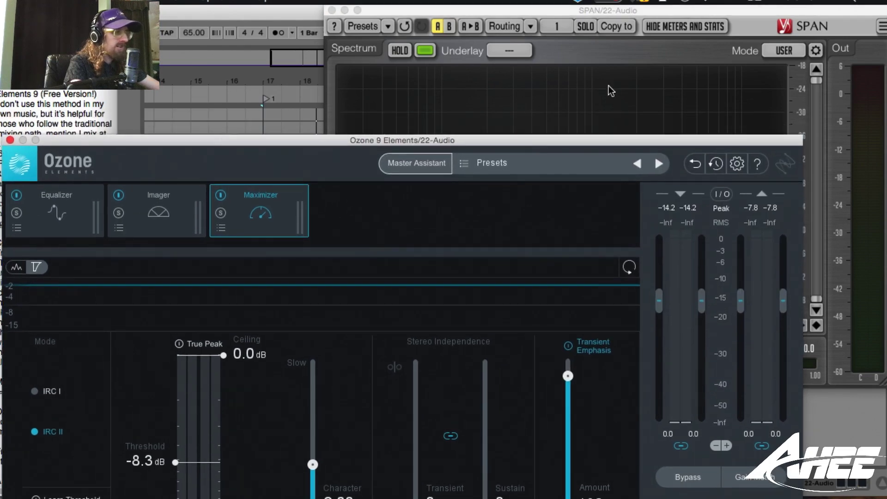
{"action": "left_click", "coordinate": [809, 112]}
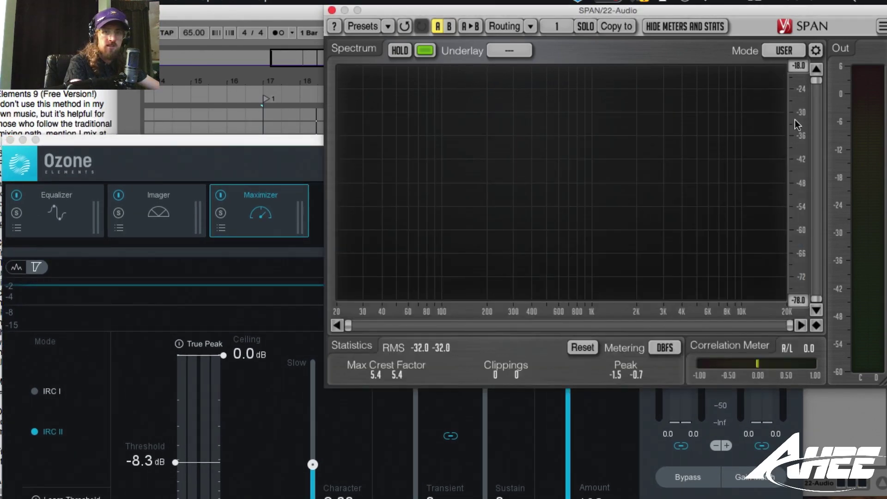
Lower the Maximizer threshold to -9.6 dB while checking the sub in SPAN, and set the ceiling to -0.1 dB.
{"action": "left_click", "coordinate": [198, 239]}
{"action": "left_click_drag", "start_coordinate": [157, 450], "coordinate": [157, 457]}
{"action": "left_click", "coordinate": [416, 10]}
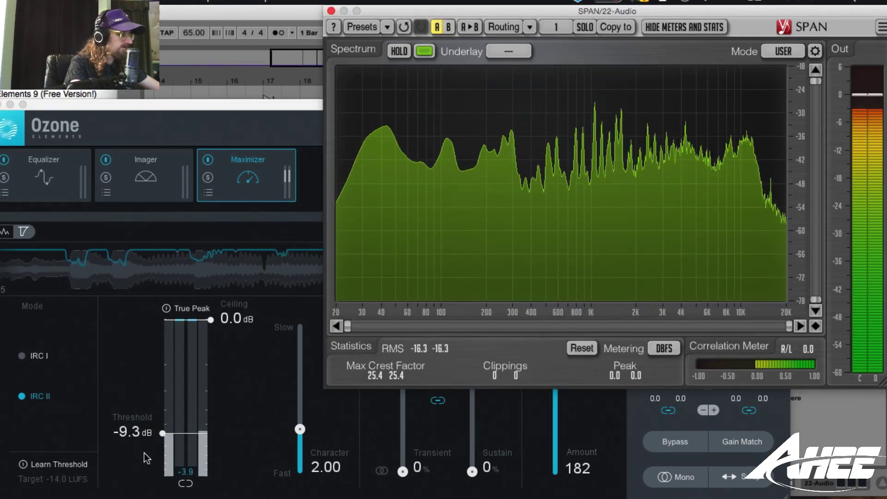
{"action": "mouse_move", "coordinate": [162, 432]}
{"action": "left_mouse_down"}
{"action": "mouse_move", "coordinate": [161, 445]}
{"action": "mouse_move", "coordinate": [161, 434]}
{"action": "left_mouse_up"}
{"action": "left_click", "coordinate": [423, 13]}
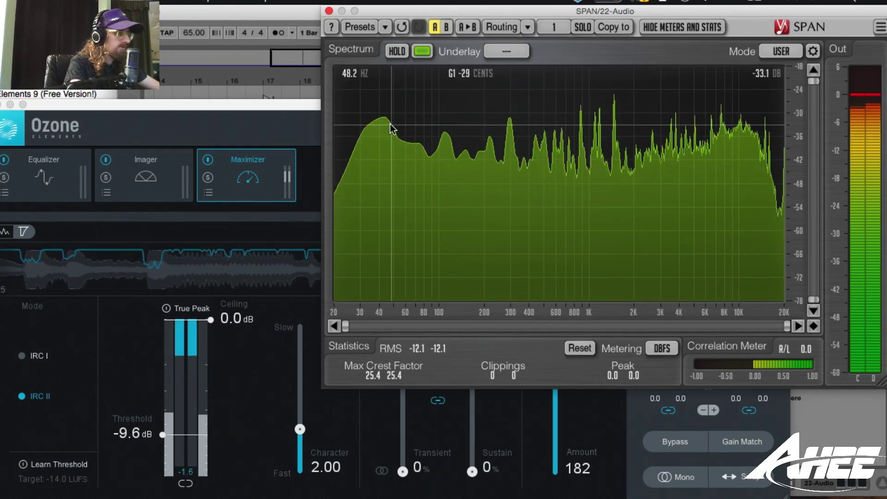
{"action": "left_click", "coordinate": [157, 397]}
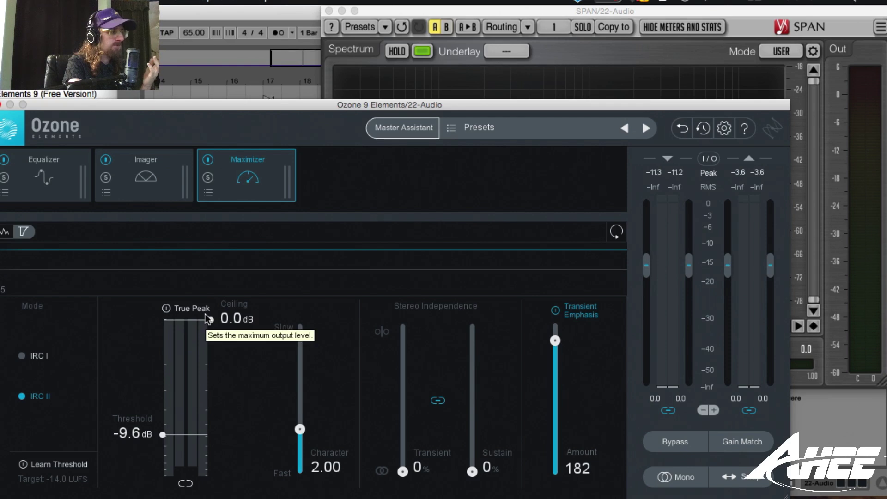
{"action": "left_click_drag", "start_coordinate": [206, 317], "coordinate": [207, 320]}
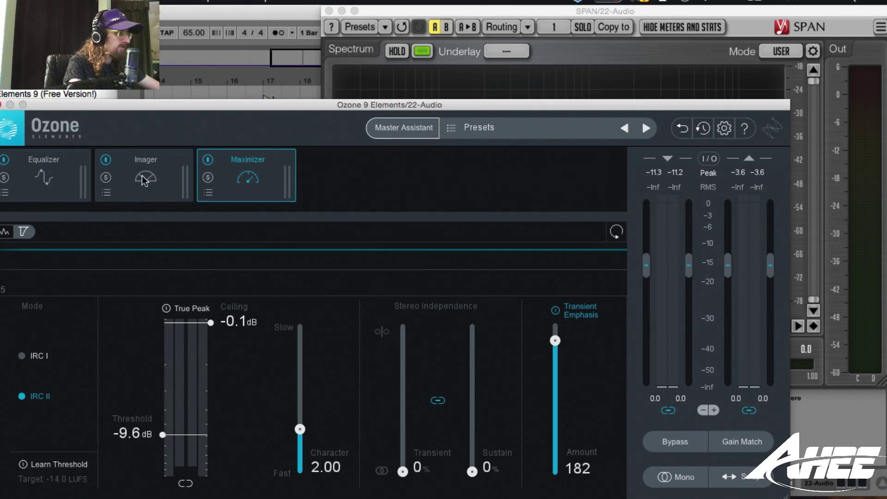
Switch the Equalizer to Mid/Side and boost the Side channel's Baxandall Treble band 7 by 2.4 dB at about 3164 Hz.
{"action": "left_click", "coordinate": [48, 173]}
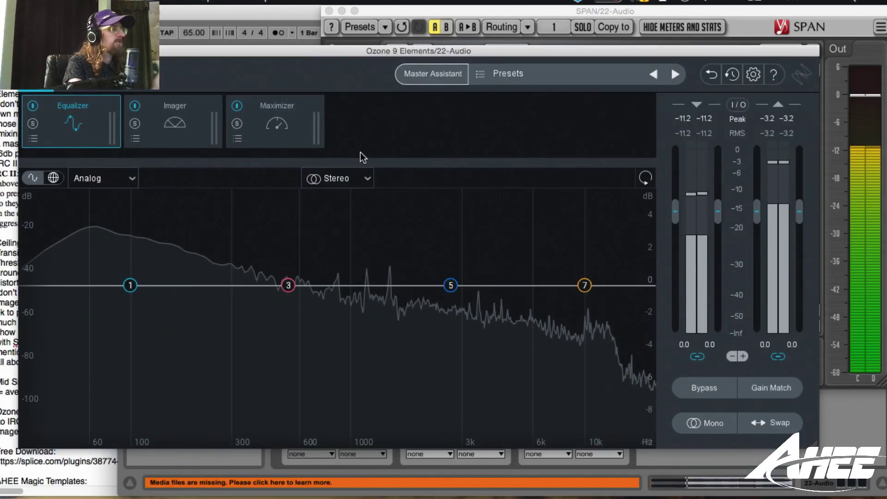
{"action": "left_click", "coordinate": [350, 185]}
{"action": "left_click", "coordinate": [331, 223]}
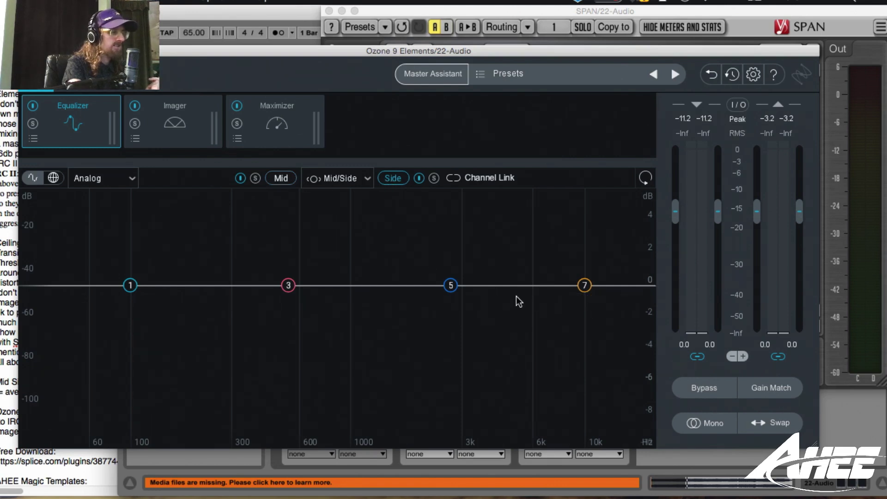
{"action": "left_click_drag", "start_coordinate": [581, 290], "coordinate": [535, 287]}
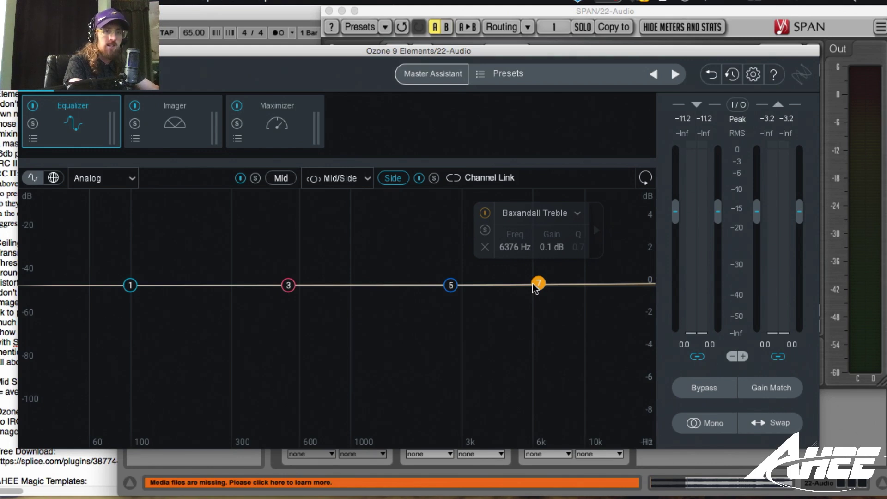
{"action": "key", "text": "space"}
{"action": "left_click_drag", "start_coordinate": [535, 287], "coordinate": [466, 246]}
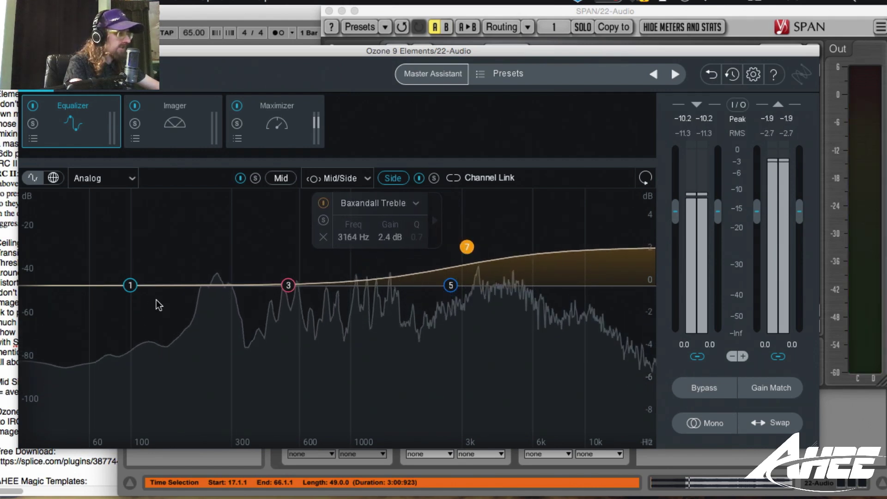
Change band 1 of the Side channel to a Flat High-Pass at about 109 Hz with a 24 dB/oct slope.
{"action": "left_click", "coordinate": [130, 285]}
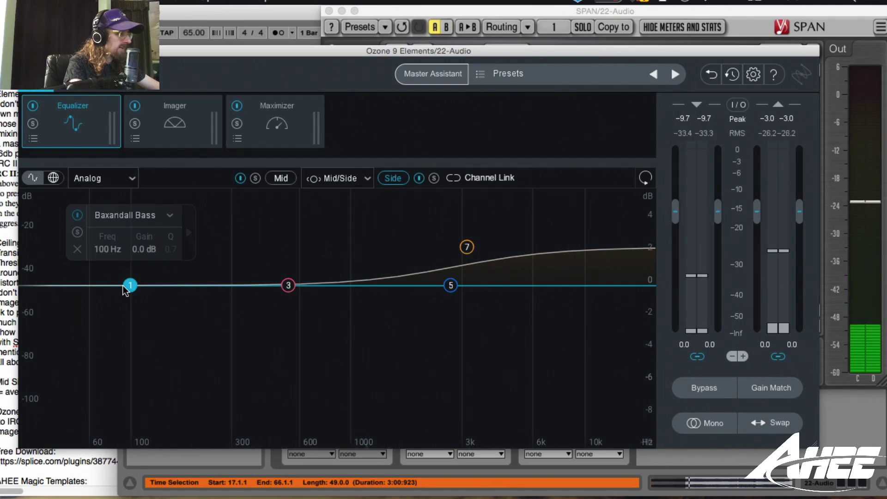
{"action": "left_click", "coordinate": [123, 216]}
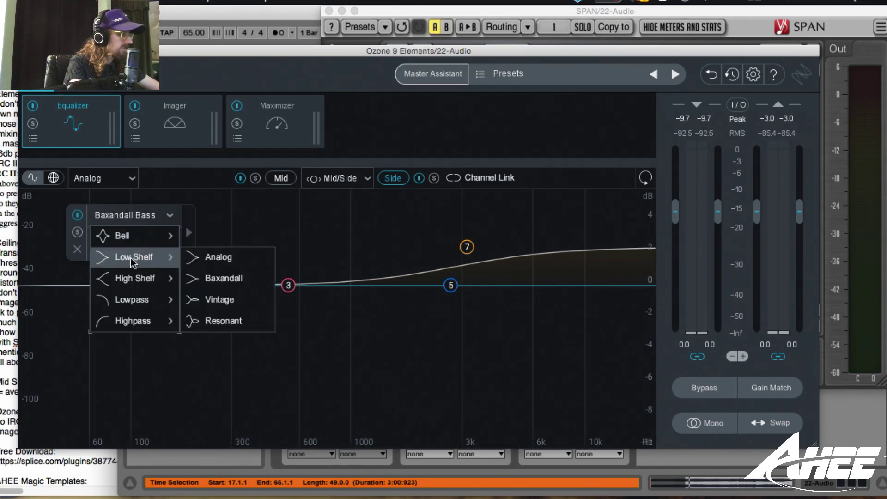
{"action": "left_click", "coordinate": [133, 320]}
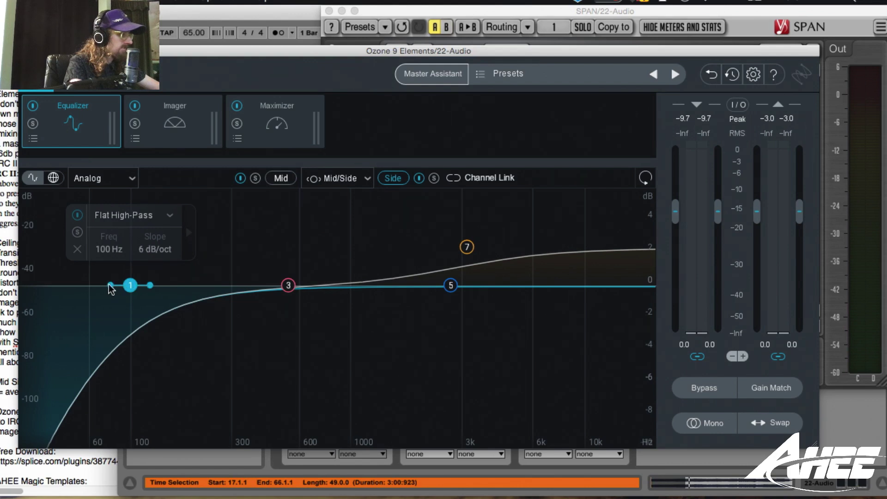
{"action": "left_click_drag", "start_coordinate": [110, 289], "coordinate": [118, 287]}
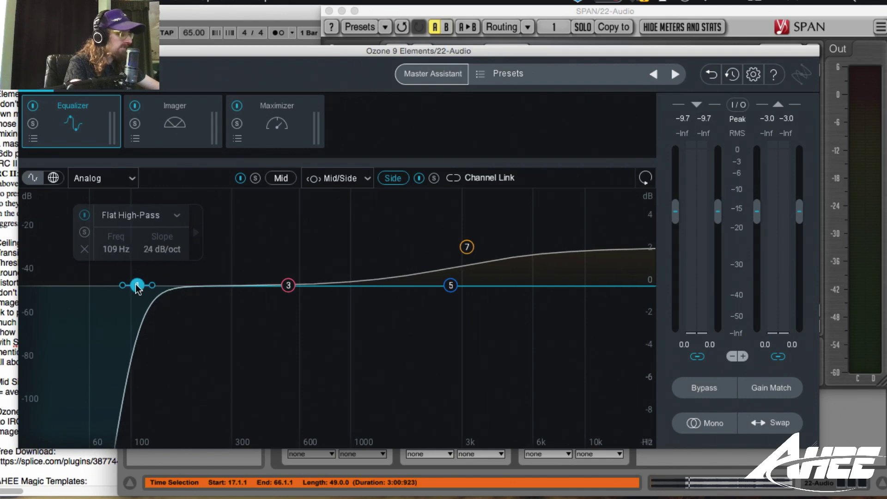
{"action": "key", "text": "space"}
{"action": "mouse_move", "coordinate": [136, 285]}
{"action": "left_mouse_down"}
{"action": "mouse_move", "coordinate": [127, 285]}
{"action": "mouse_move", "coordinate": [138, 285]}
{"action": "left_mouse_up"}
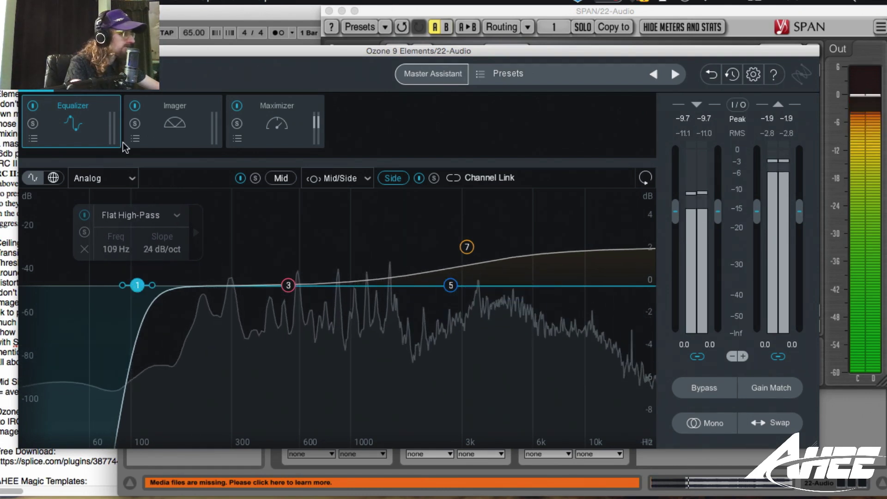
{"action": "key", "text": "space"}
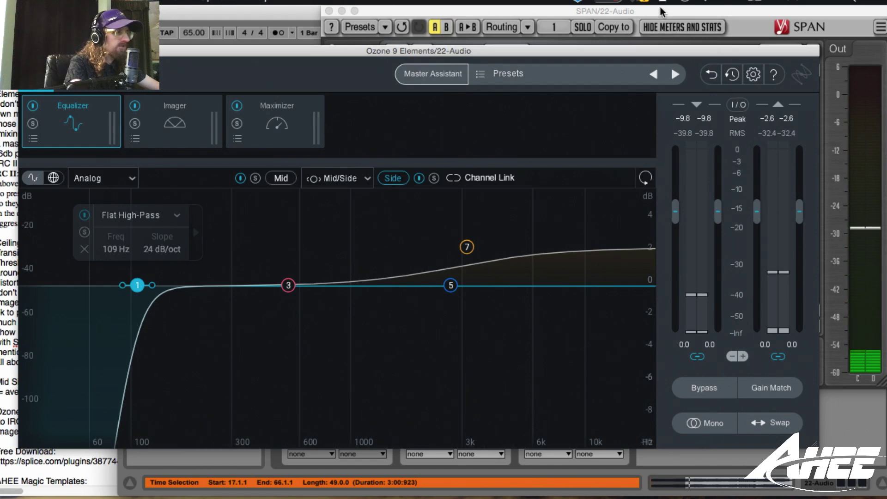
Play the track and hold SPAN's spectrum to compare the average level of the lows and highs.
{"action": "left_click", "coordinate": [642, 11]}
{"action": "key", "text": "space"}
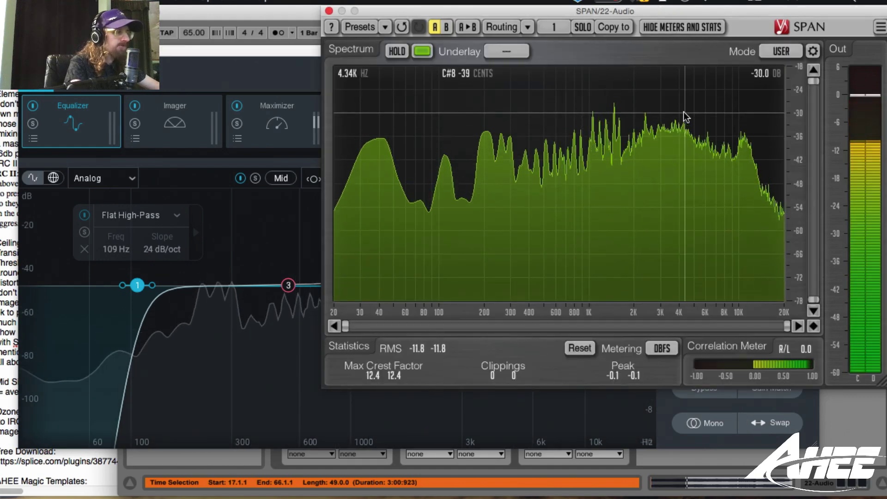
{"action": "left_click", "coordinate": [397, 51]}
{"action": "key", "text": "space"}
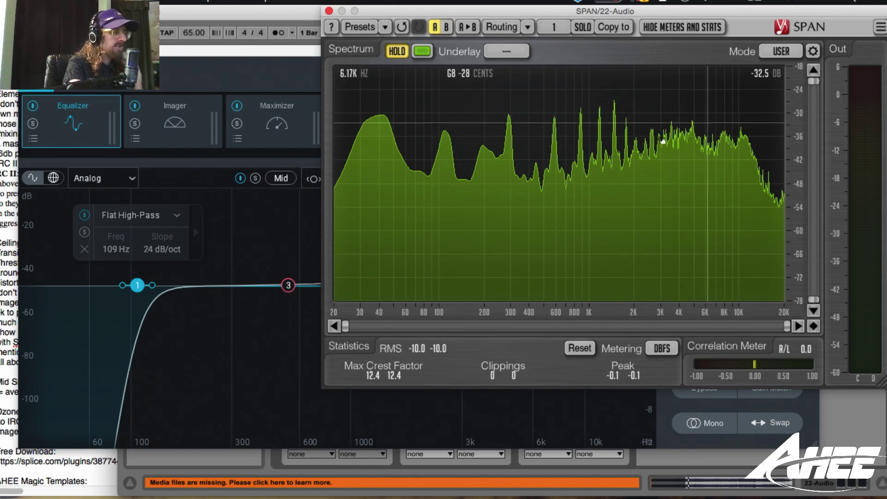
Boost the Mid channel's Baxandall Treble band 7 by 2.2 dB at about 3071 Hz while watching SPAN.
{"action": "left_click", "coordinate": [262, 232]}
{"action": "left_click", "coordinate": [277, 179]}
{"action": "left_click_drag", "start_coordinate": [587, 292], "coordinate": [509, 257]}
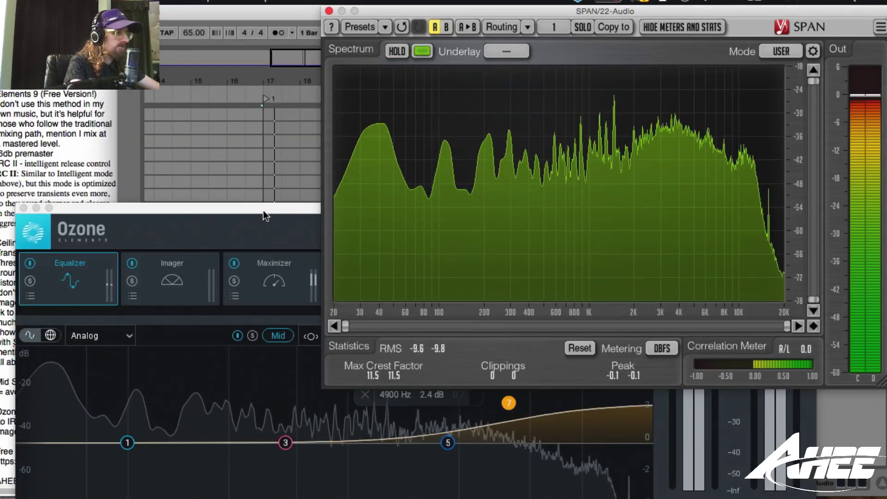
{"action": "left_click", "coordinate": [262, 209]}
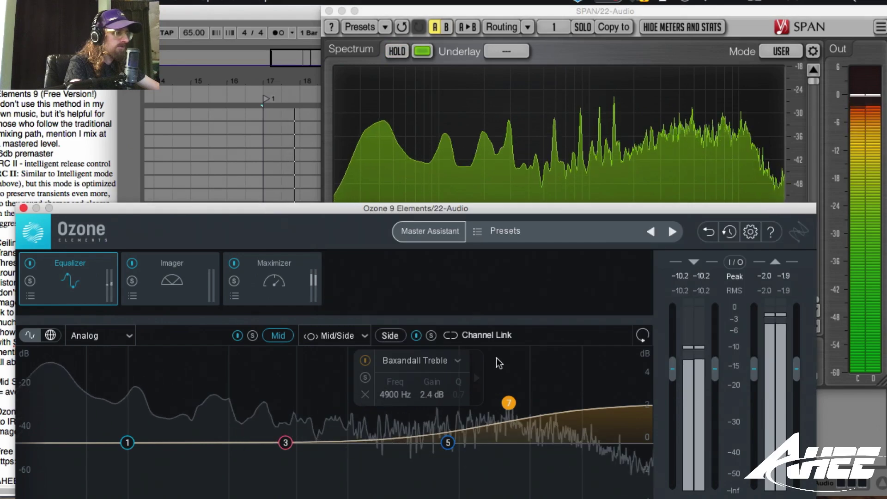
{"action": "left_click_drag", "start_coordinate": [508, 403], "coordinate": [464, 408]}
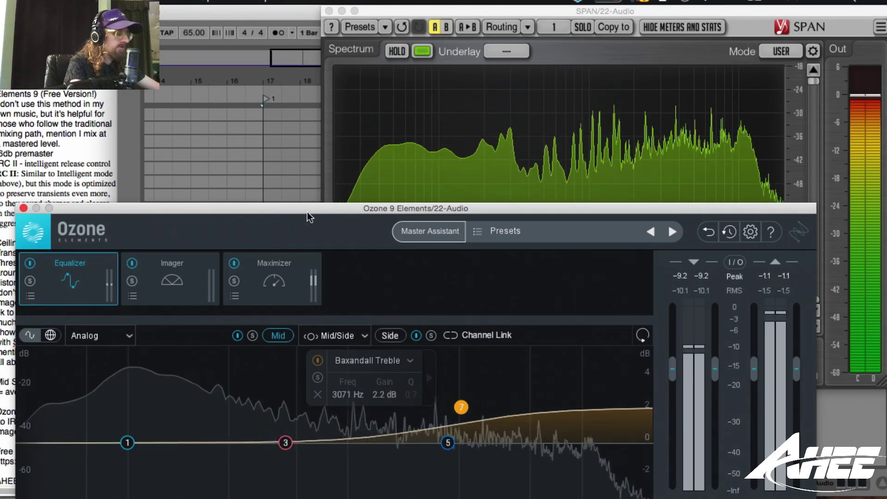
Play the track and compare the balance of lows and highs in SPAN's spectrum.
{"action": "left_click_drag", "start_coordinate": [307, 209], "coordinate": [323, 185]}
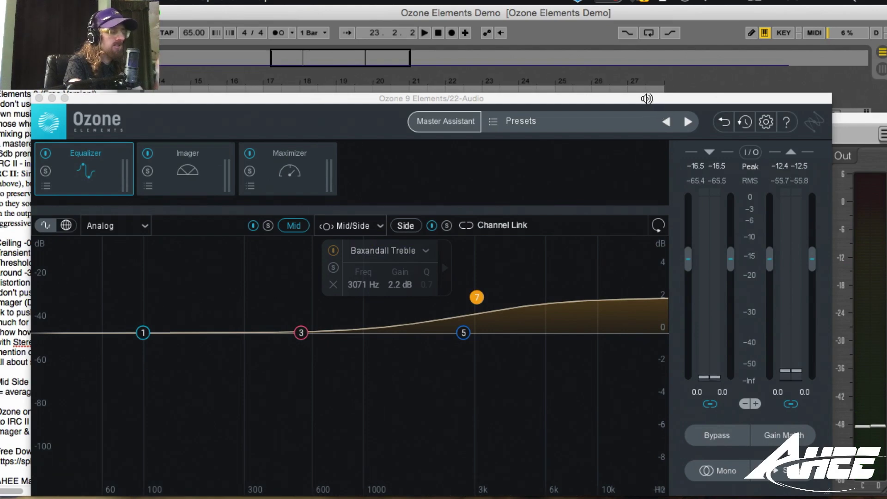
{"action": "key", "text": "space"}
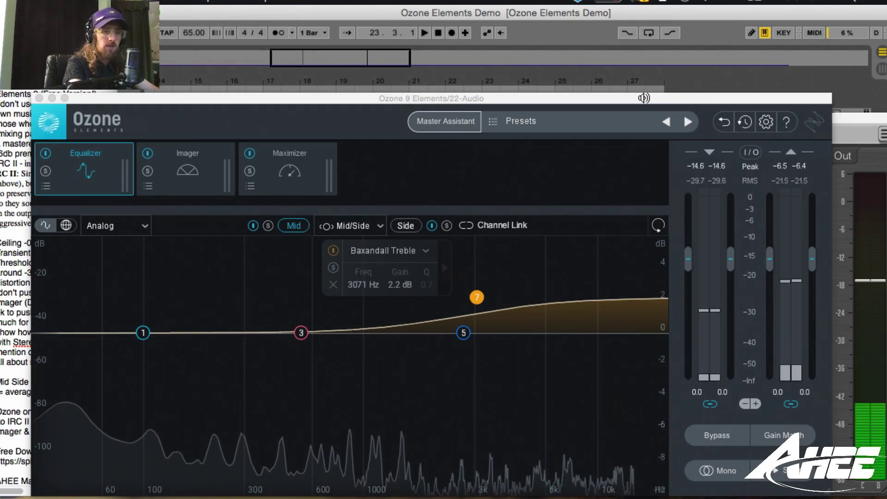
{"action": "left_click", "coordinate": [645, 101]}
{"action": "left_click_drag", "start_coordinate": [645, 101], "coordinate": [658, 215]}
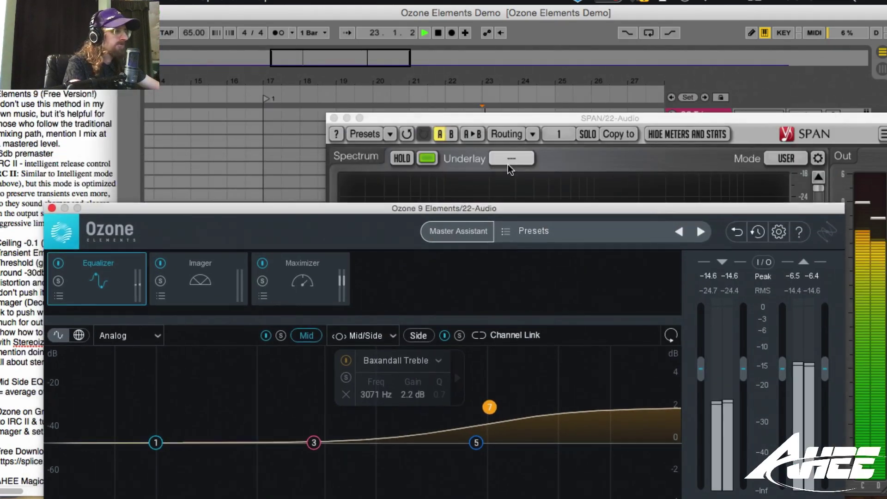
{"action": "left_click_drag", "start_coordinate": [489, 118], "coordinate": [490, 18]}
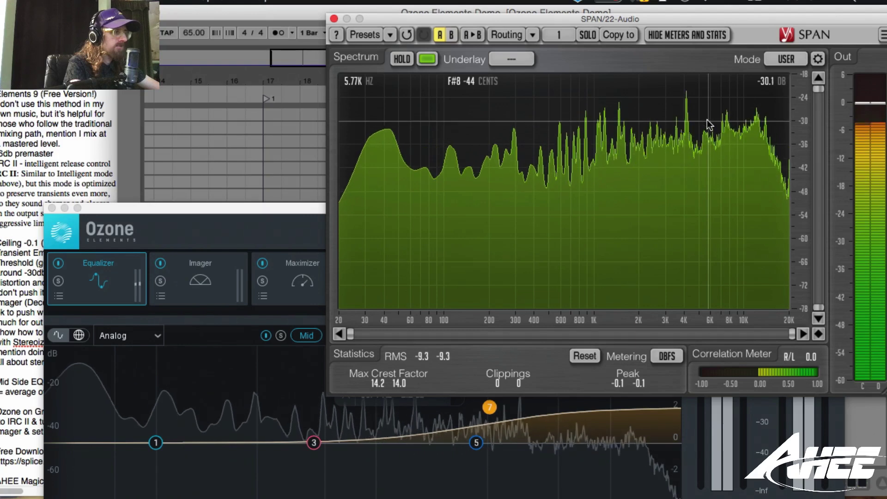
{"action": "key", "text": "space"}
Reduce the Mid channel's Baxandall Treble band 7 to 1.8 dB at about 3029 Hz and check it in SPAN during playback.
{"action": "left_click_drag", "start_coordinate": [292, 214], "coordinate": [280, 106]}
{"action": "left_click_drag", "start_coordinate": [479, 297], "coordinate": [477, 299]}
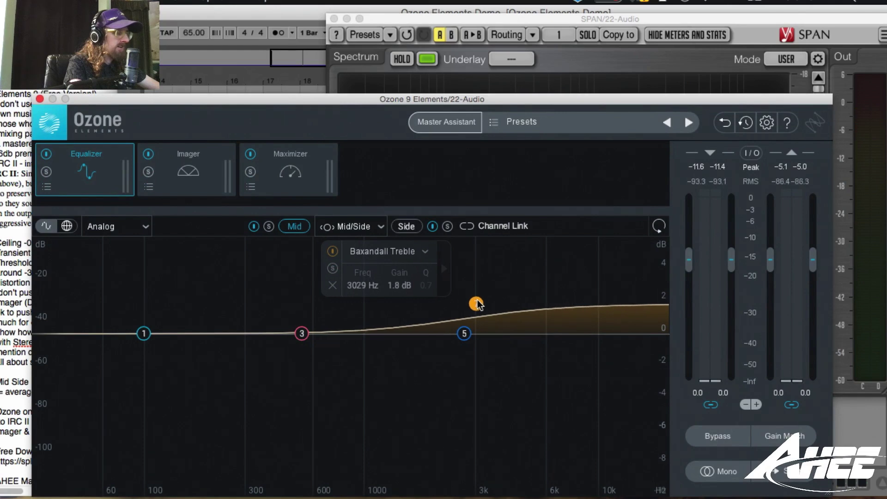
{"action": "key", "text": "space"}
{"action": "left_click", "coordinate": [542, 16]}
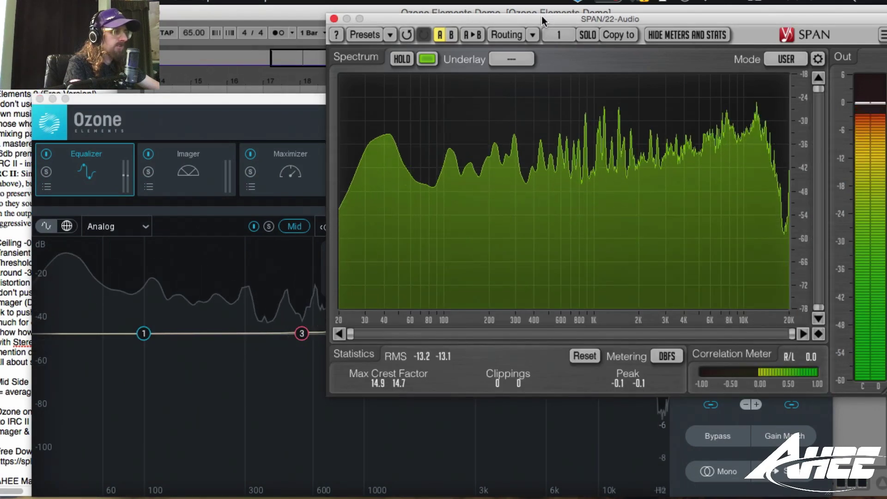
Change the Mid channel's band 1 to a Low Shelf with a 0.3 dB boost at about 62 Hz.
{"action": "left_click_drag", "start_coordinate": [143, 333], "coordinate": [115, 333]}
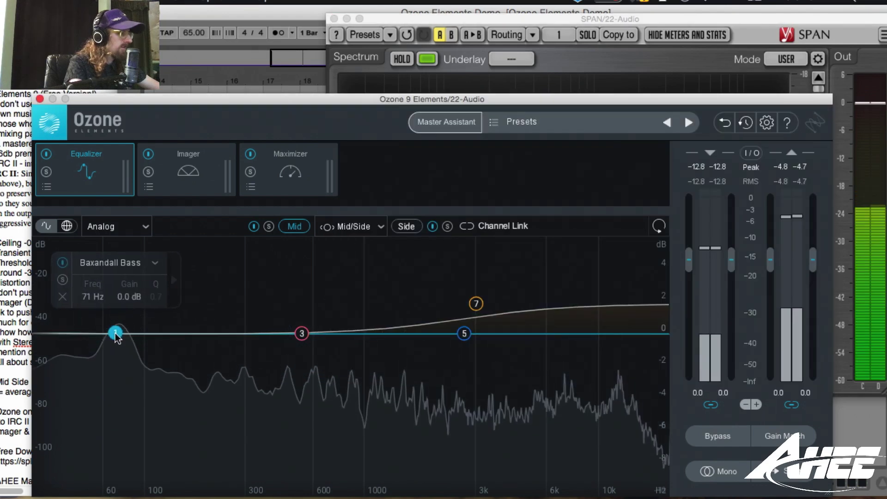
{"action": "key", "text": "space"}
{"action": "left_click", "coordinate": [115, 257]}
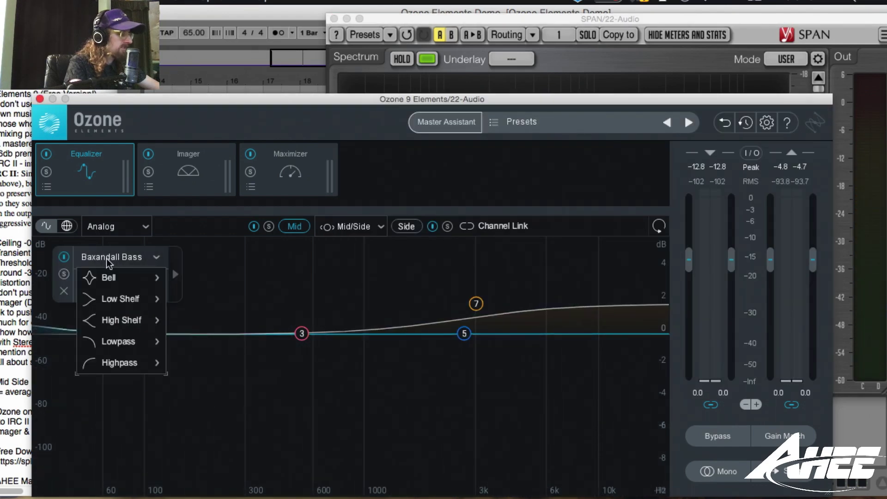
{"action": "mouse_move", "coordinate": [128, 284]}
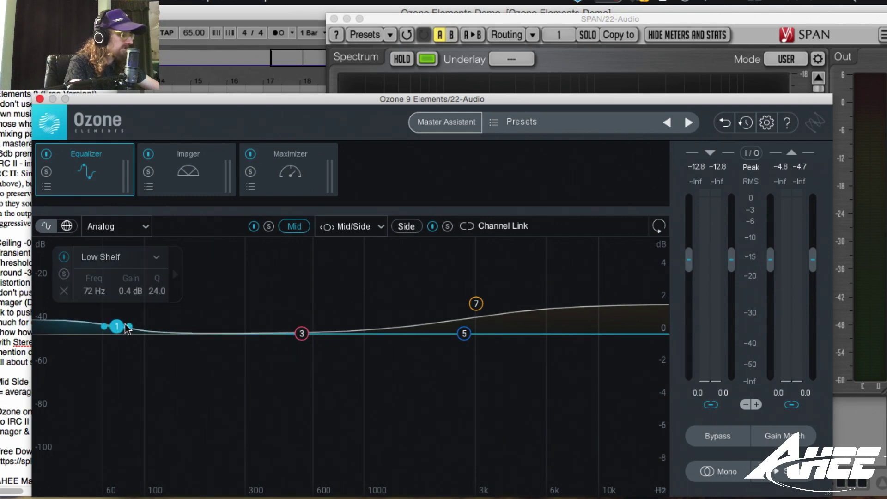
{"action": "key", "text": "space"}
{"action": "left_click_drag", "start_coordinate": [131, 327], "coordinate": [104, 330]}
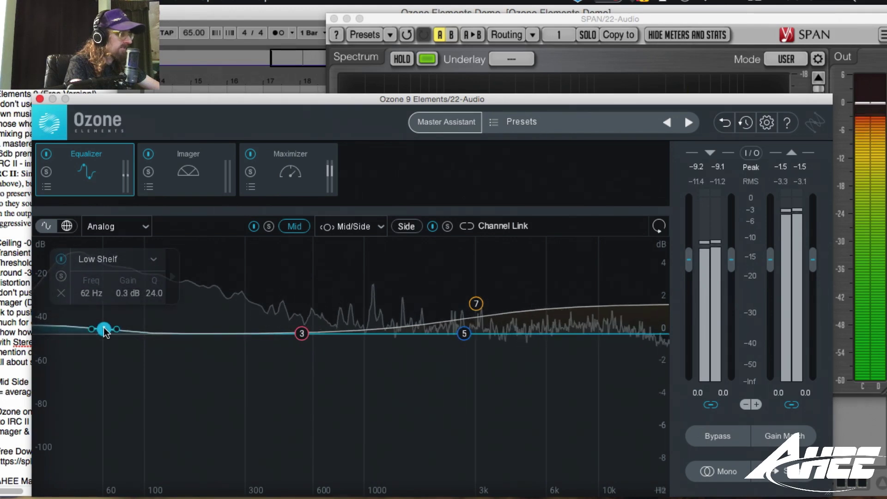
Move the Mid channel's Bell band 3 to about 90 Hz and examine the low end in SPAN.
{"action": "left_click_drag", "start_coordinate": [301, 334], "coordinate": [130, 342]}
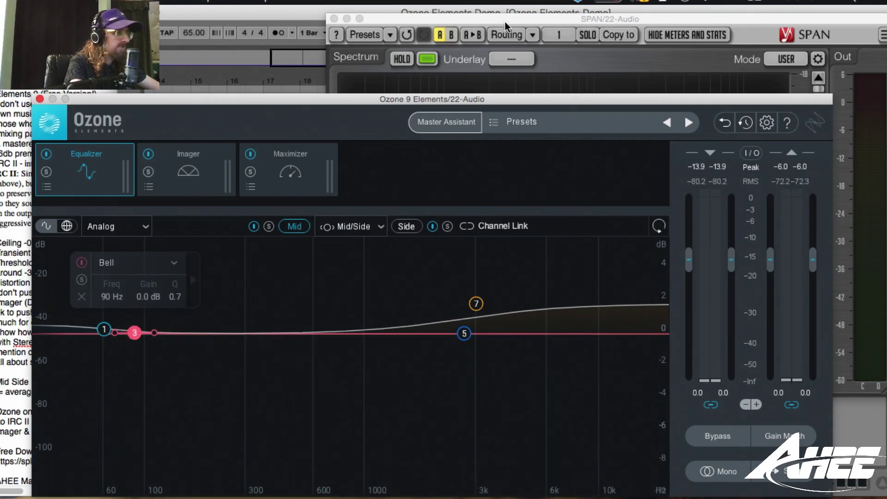
{"action": "left_click_drag", "start_coordinate": [508, 20], "coordinate": [505, 17]}
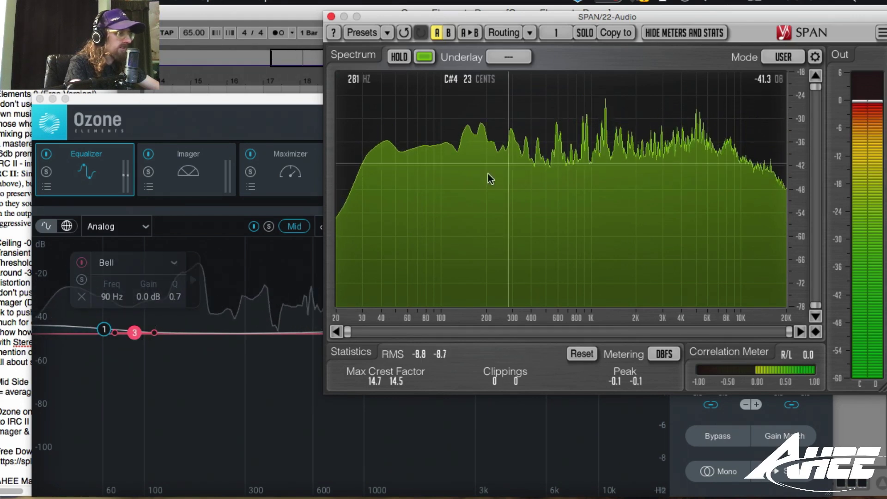
{"action": "left_click", "coordinate": [295, 113]}
{"action": "key", "text": "space"}
{"action": "left_click", "coordinate": [418, 17]}
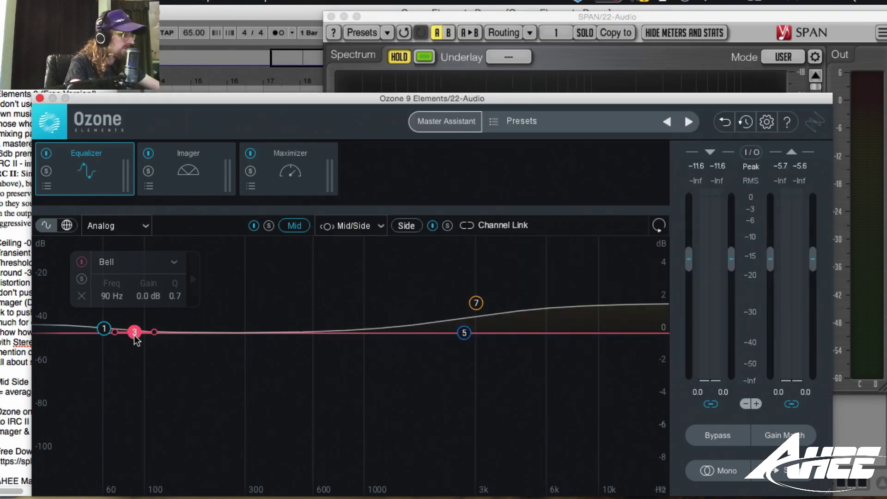
Narrow the Mid channel's Bell band 3 to a Q of 6.3 and cut it by 1.4 dB at about 87 Hz.
{"action": "left_click", "coordinate": [134, 332]}
{"action": "mouse_move", "coordinate": [153, 332]}
{"action": "left_mouse_down"}
{"action": "mouse_move", "coordinate": [136, 340]}
{"action": "mouse_move", "coordinate": [136, 349]}
{"action": "mouse_move", "coordinate": [146, 345]}
{"action": "left_mouse_up"}
{"action": "key", "text": "space"}
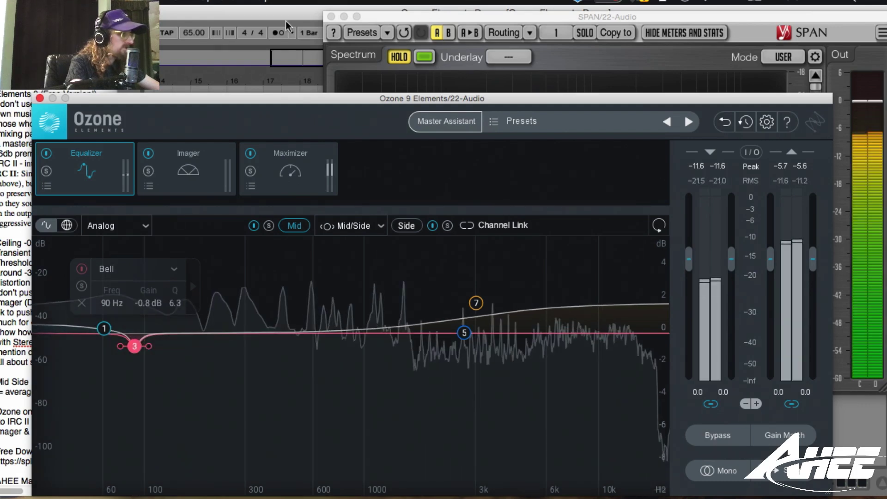
{"action": "left_click", "coordinate": [406, 19]}
{"action": "left_click", "coordinate": [401, 57]}
{"action": "left_click", "coordinate": [165, 107]}
{"action": "left_click_drag", "start_coordinate": [134, 346], "coordinate": [132, 361]}
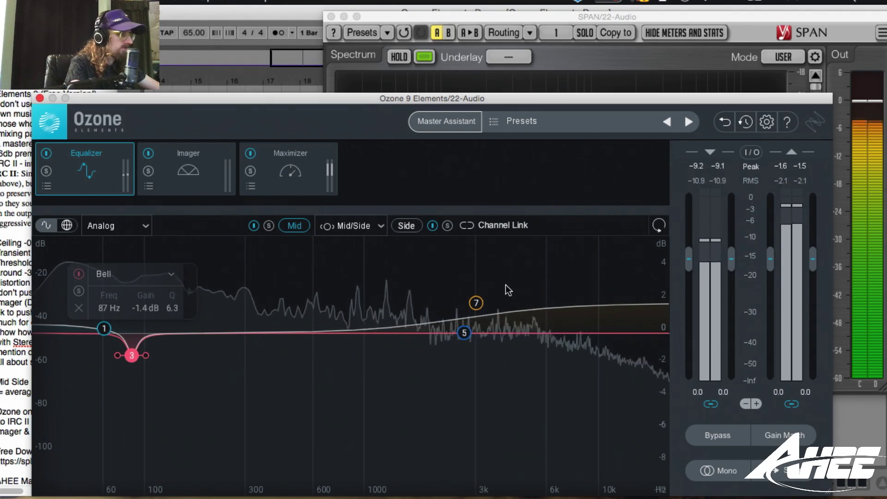
Review the Side channel's EQ curve and compare it with SPAN's spectrum during playback.
{"action": "left_click", "coordinate": [406, 226]}
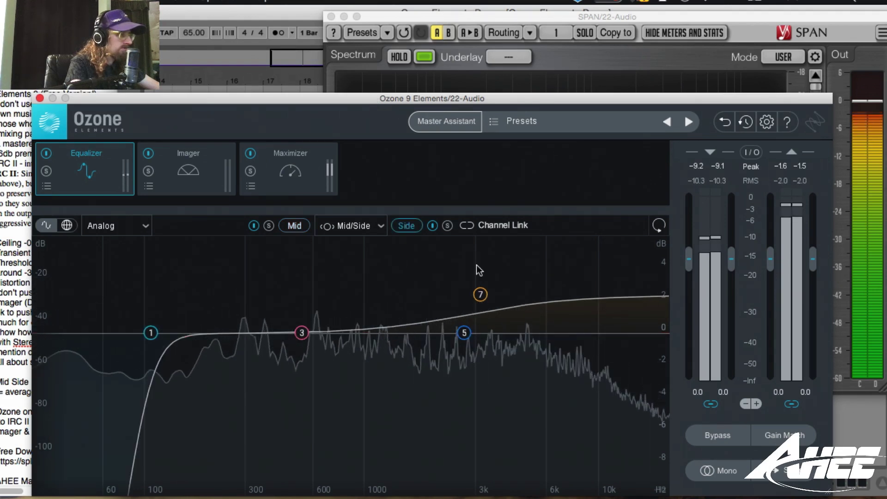
{"action": "left_click", "coordinate": [402, 18]}
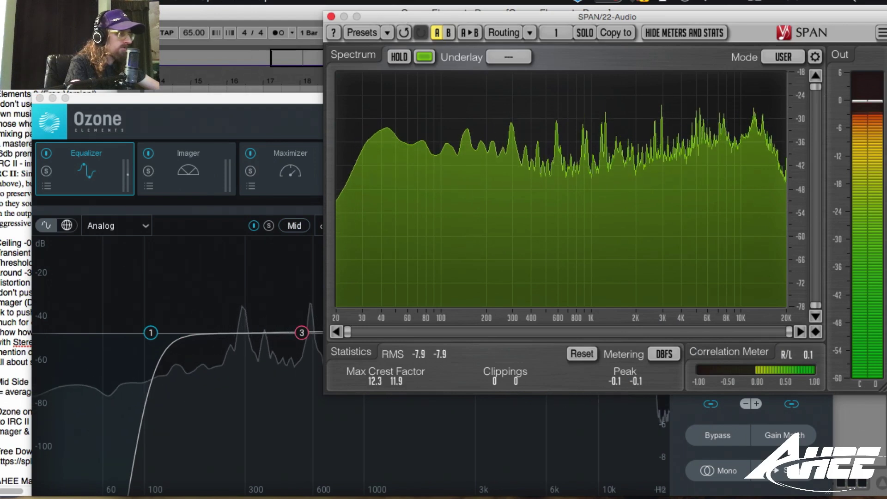
{"action": "left_click", "coordinate": [185, 135]}
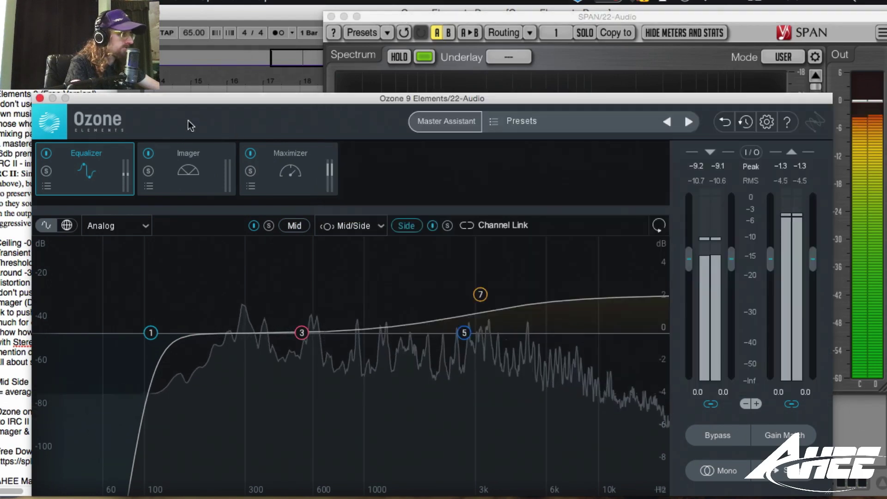
{"action": "left_click", "coordinate": [263, 160]}
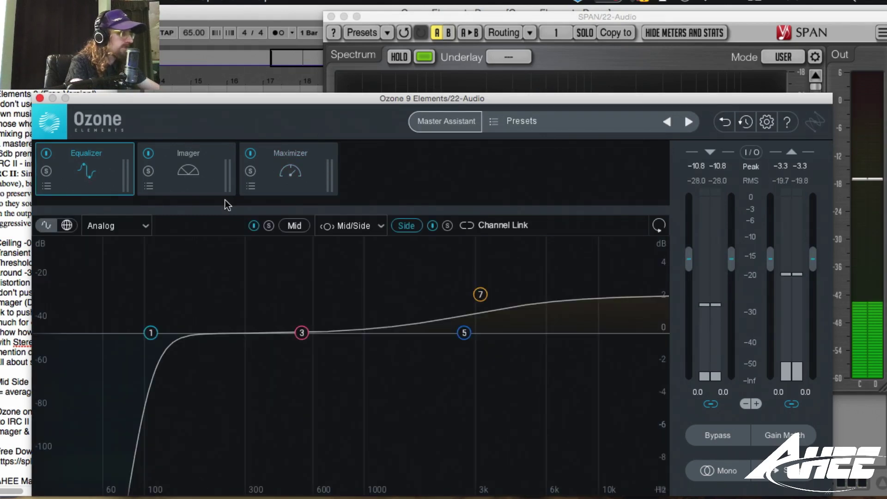
Set the Imager's Width to 40.0 and play the track to audition the wider stereo image.
{"action": "left_click", "coordinate": [176, 171]}
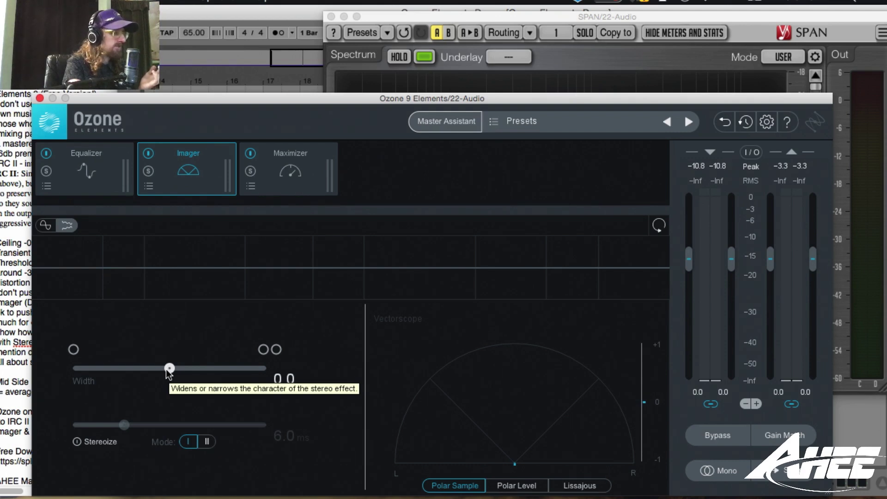
{"action": "left_click_drag", "start_coordinate": [169, 370], "coordinate": [174, 369]}
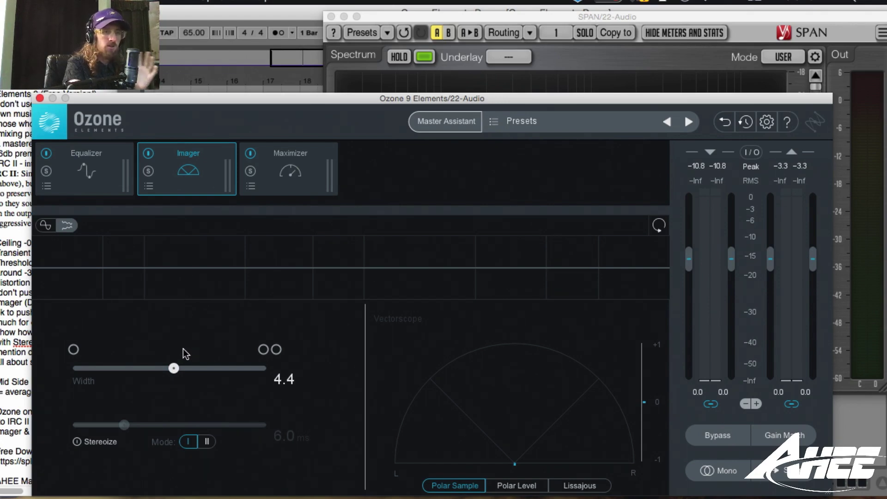
{"action": "left_click_drag", "start_coordinate": [176, 370], "coordinate": [207, 368]}
{"action": "key", "text": "space"}
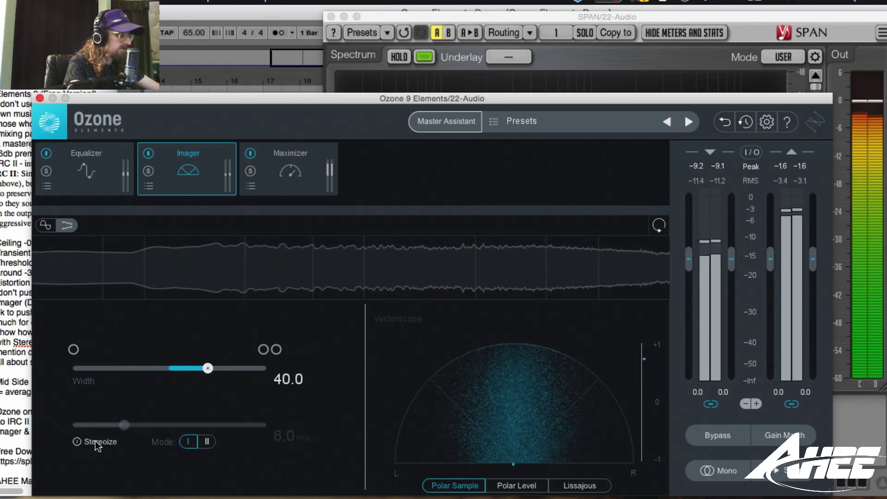
{"action": "key", "text": "space"}
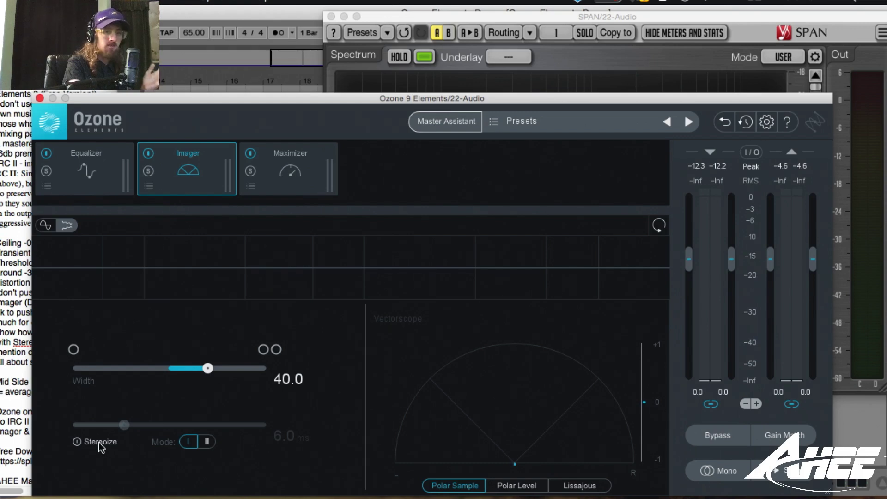
Enable Stereoize at 20.0 ms with the Imager's Width at 90.4, and check the phase on SPAN's Correlation Meter during playback.
{"action": "left_click_drag", "start_coordinate": [182, 99], "coordinate": [180, 13]}
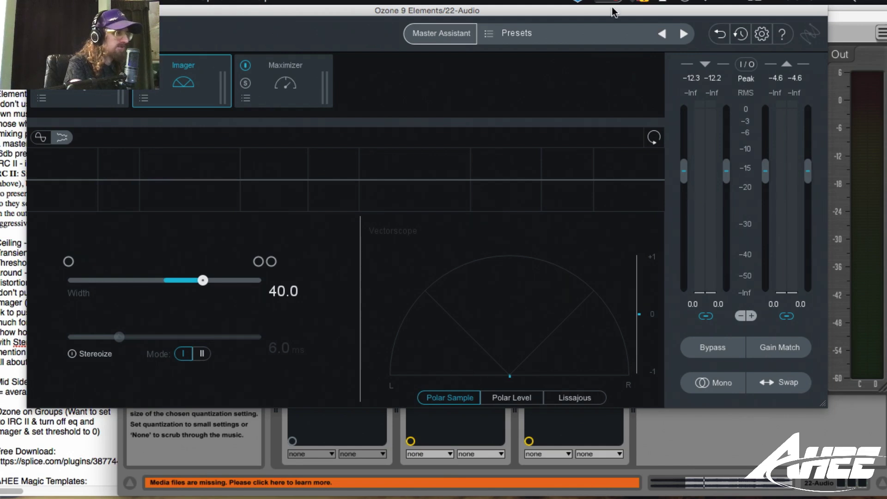
{"action": "left_click_drag", "start_coordinate": [615, 12], "coordinate": [487, 2]}
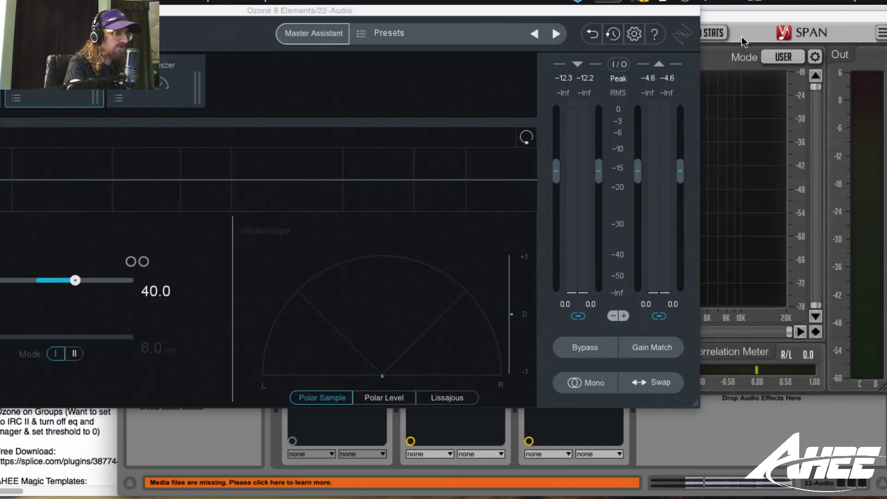
{"action": "left_click", "coordinate": [742, 35]}
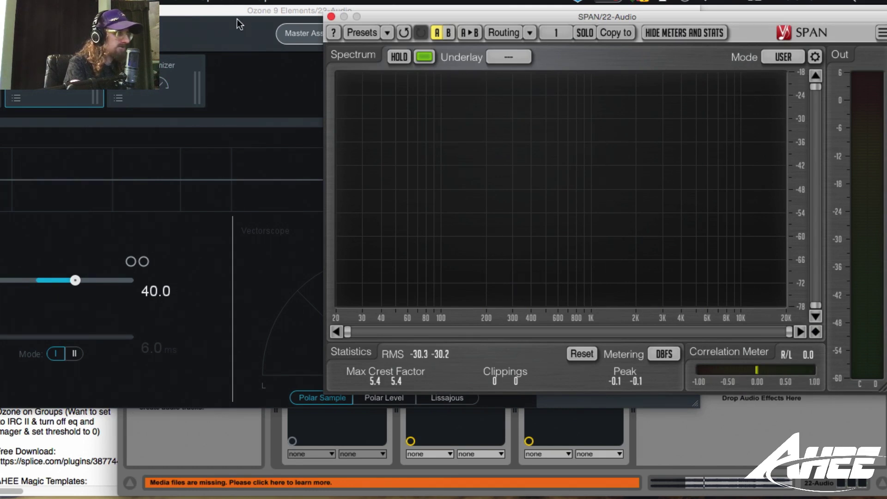
{"action": "left_click_drag", "start_coordinate": [220, 11], "coordinate": [291, 3]}
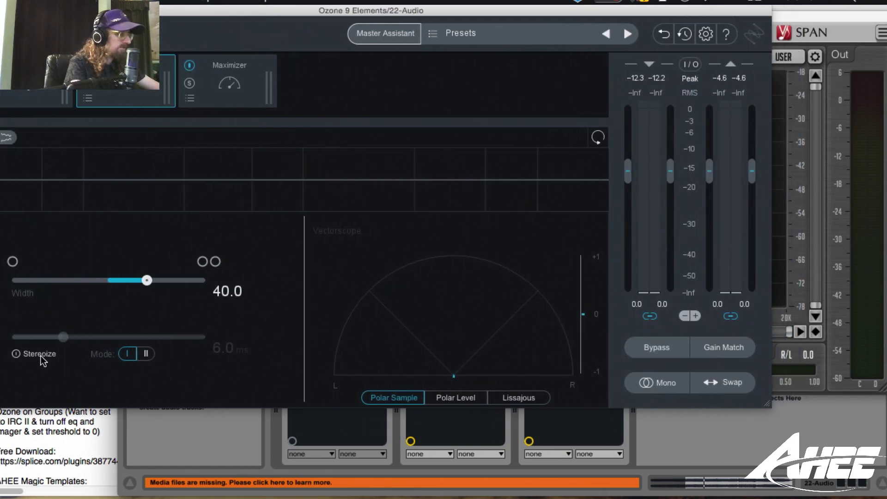
{"action": "left_click", "coordinate": [40, 356]}
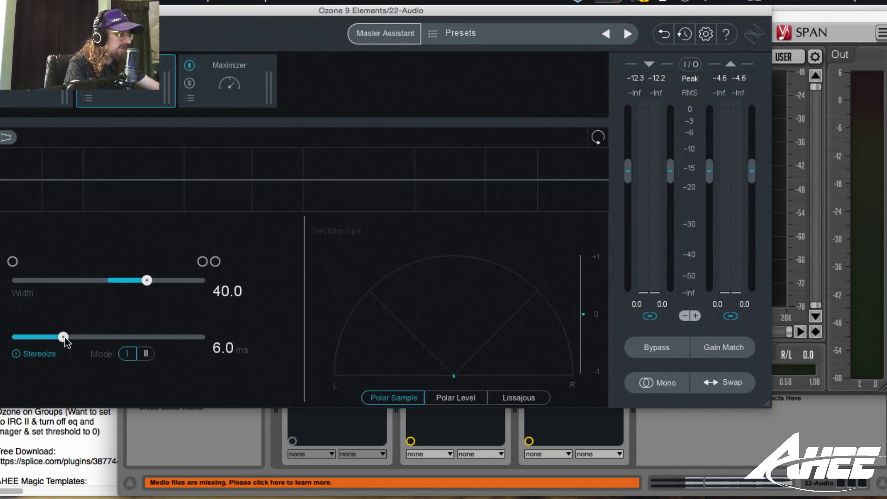
{"action": "left_click_drag", "start_coordinate": [63, 337], "coordinate": [203, 337]}
{"action": "left_click_drag", "start_coordinate": [147, 280], "coordinate": [195, 280]}
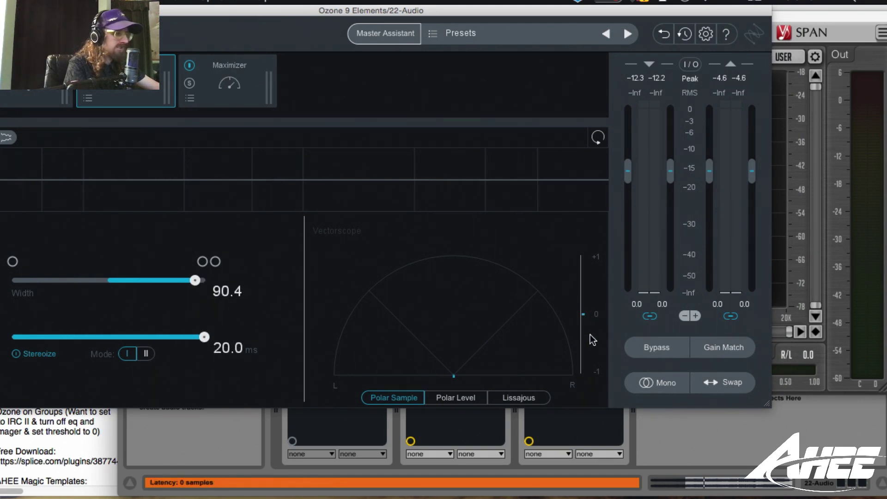
{"action": "key", "text": "space"}
{"action": "left_click", "coordinate": [788, 14]}
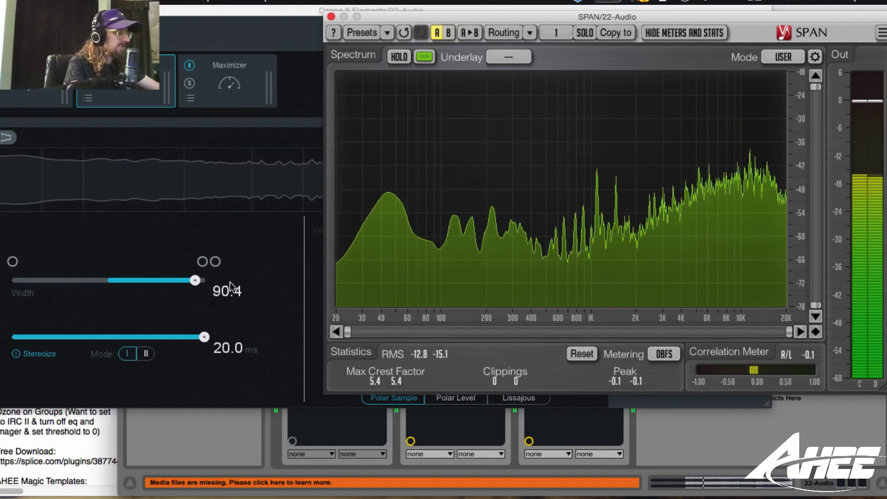
Reset the Stereoize delay to 6.0 ms and turn Stereoize off.
{"action": "double_click", "coordinate": [206, 336]}
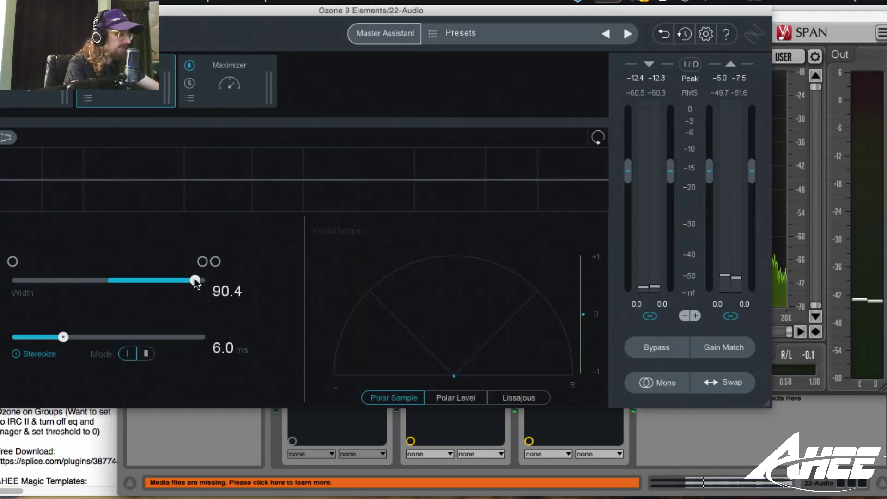
{"action": "left_click", "coordinate": [32, 355]}
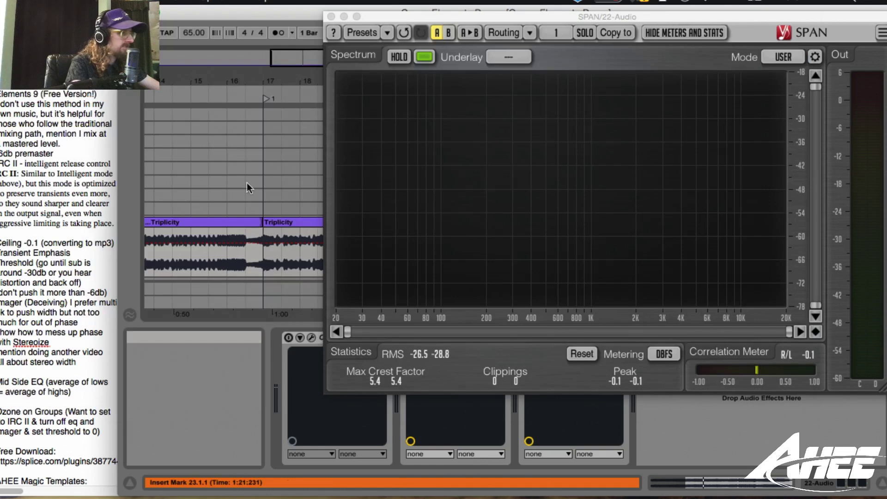
Bypass and reactivate the second Ozone 9 Elements device during playback to compare the unprocessed and mastered signal in SPAN.
{"action": "left_click_drag", "start_coordinate": [365, 9], "coordinate": [515, 29]}
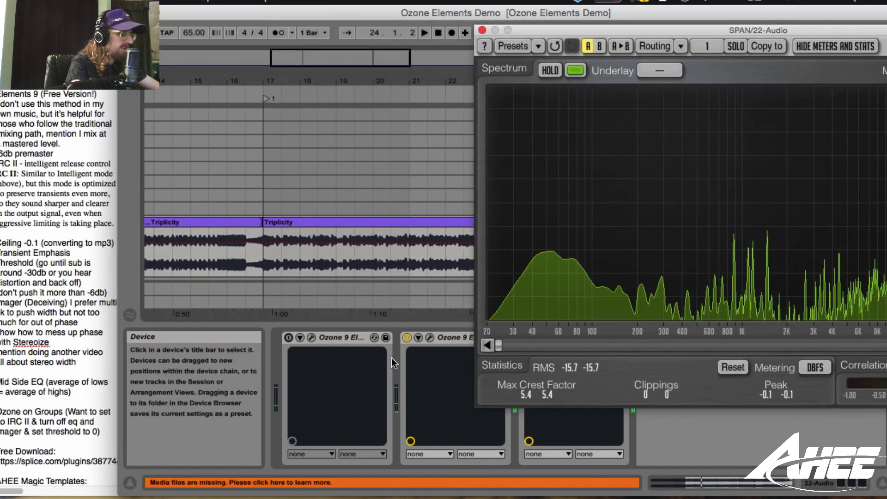
{"action": "left_click", "coordinate": [407, 337]}
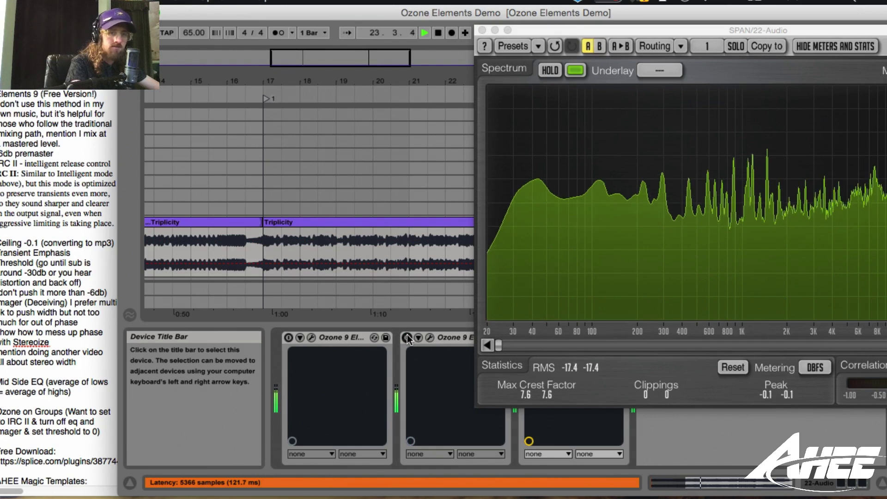
{"action": "left_click", "coordinate": [407, 337]}
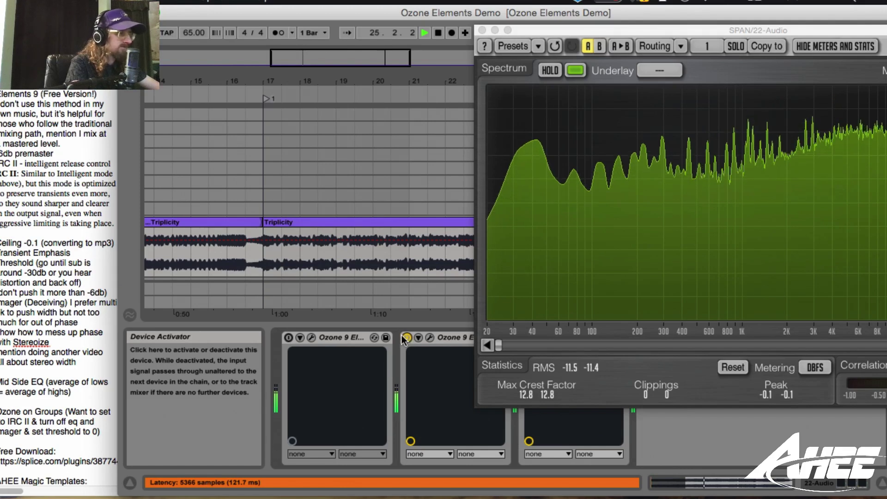
Compare the mix without and with the second Ozone 9 Elements device once more, and stop playback.
{"action": "left_click", "coordinate": [406, 338]}
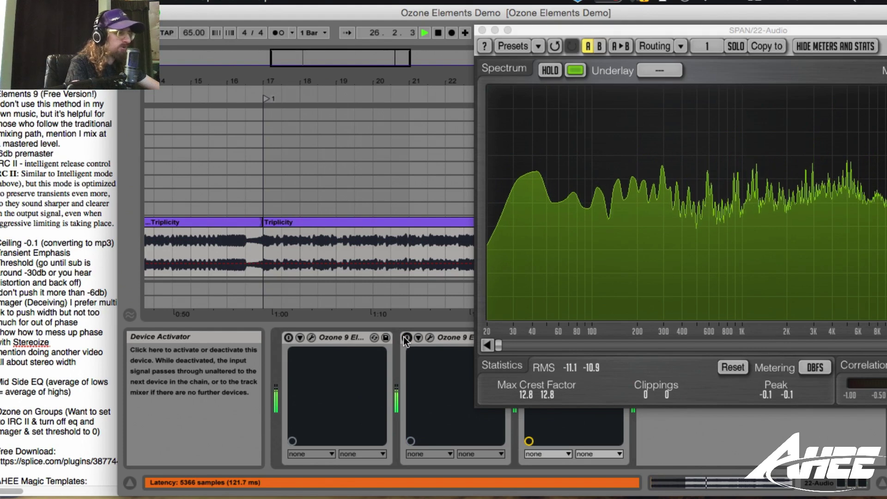
{"action": "left_click", "coordinate": [406, 338]}
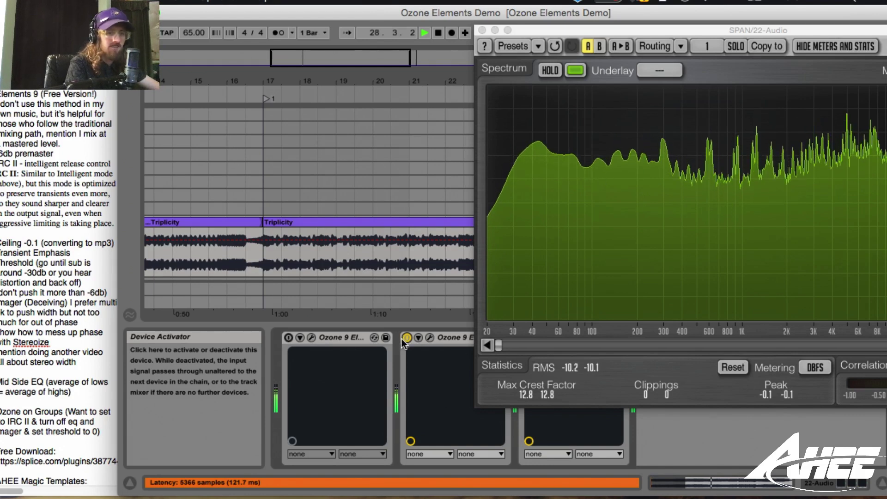
{"action": "key", "text": "space"}
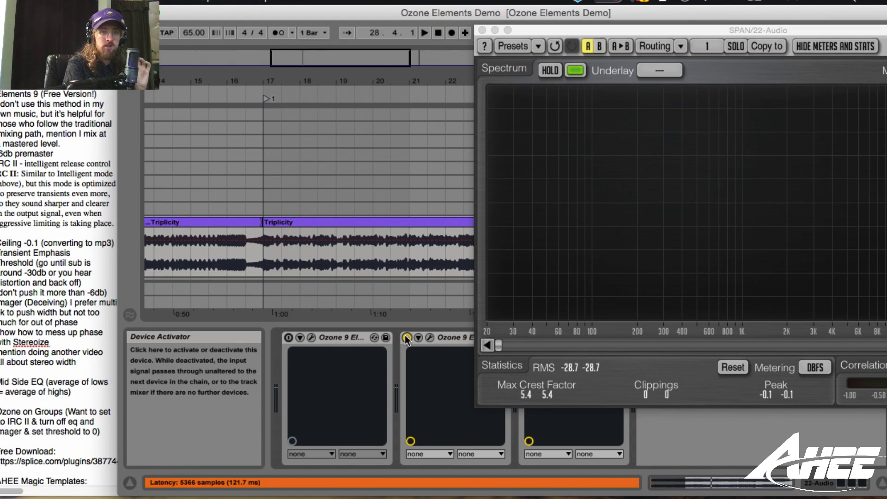
Remove the Ozone 9 Elements device after SPAN on track 22 Audio and deactivate the second Ozone 9 Elements.
{"action": "key", "text": "super+alt+p"}
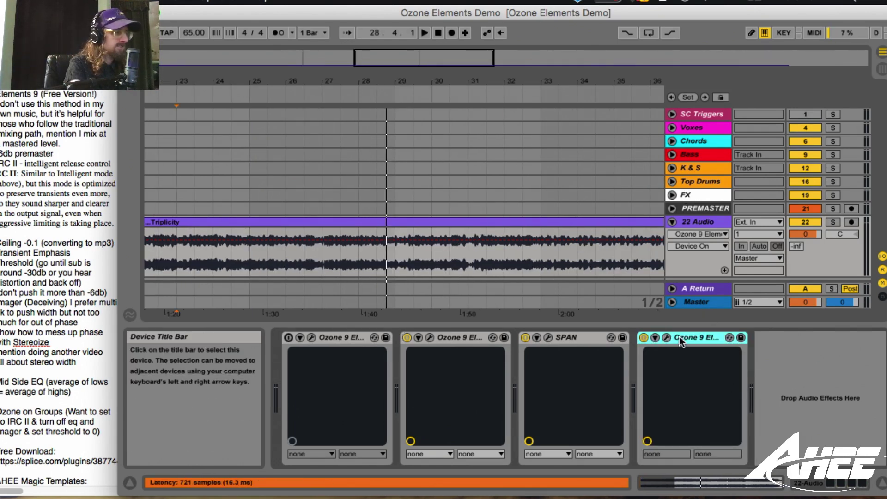
{"action": "key", "text": "Delete"}
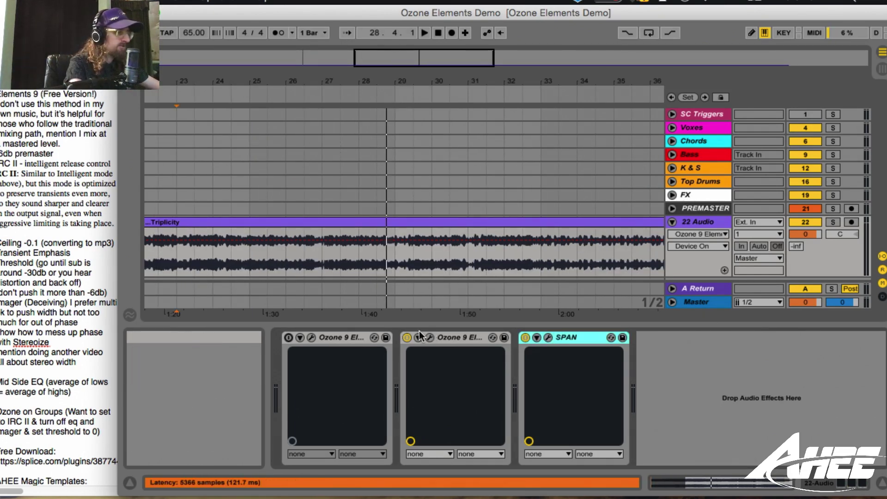
{"action": "left_click", "coordinate": [407, 338]}
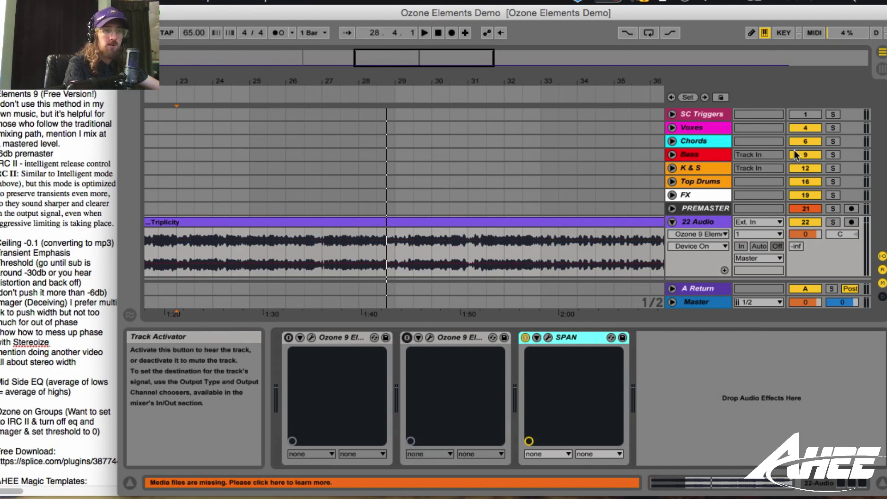
In a fresh Ozone 9 Elements on 22 Audio, turn off EQ and Imager and set the Maximizer to IRC II with a 0.0 dB threshold.
{"action": "left_click", "coordinate": [672, 141]}
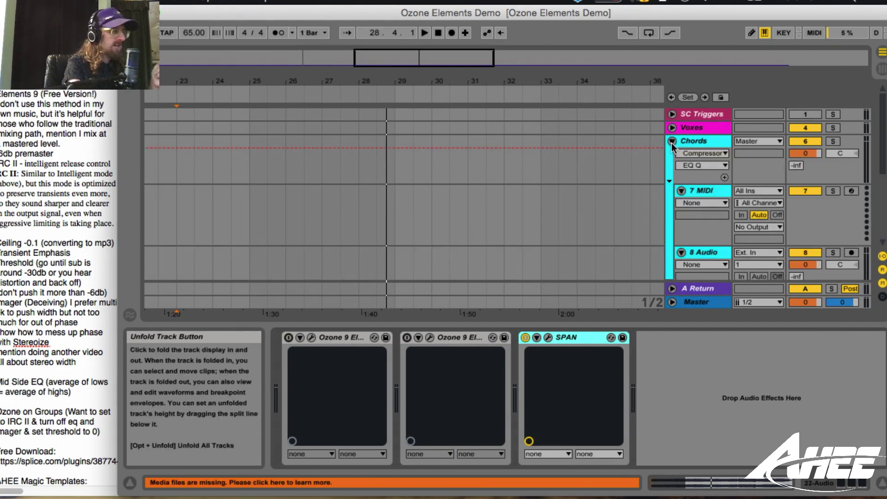
{"action": "left_click", "coordinate": [428, 337]}
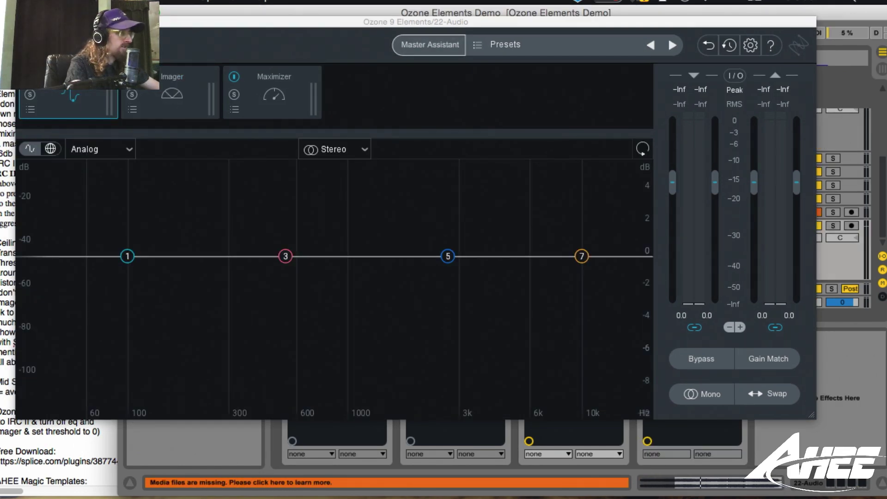
{"action": "left_click", "coordinate": [127, 97]}
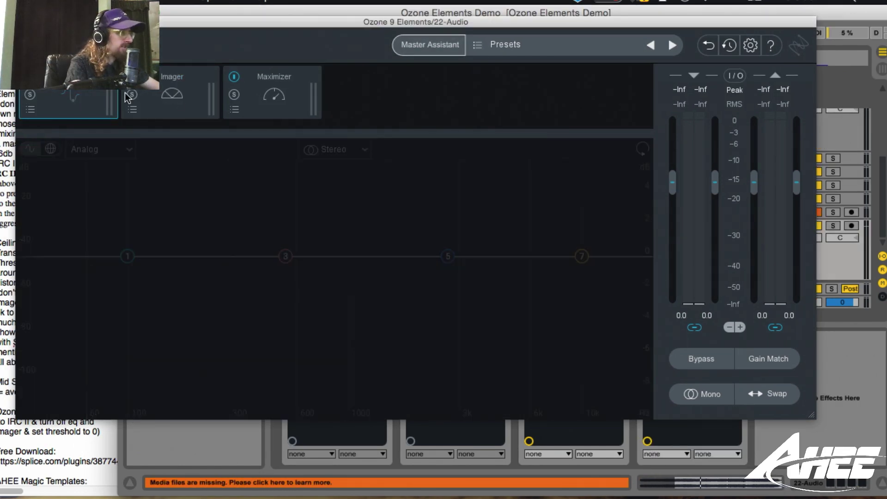
{"action": "left_click", "coordinate": [274, 94]}
{"action": "left_click_drag", "start_coordinate": [183, 281], "coordinate": [176, 204]}
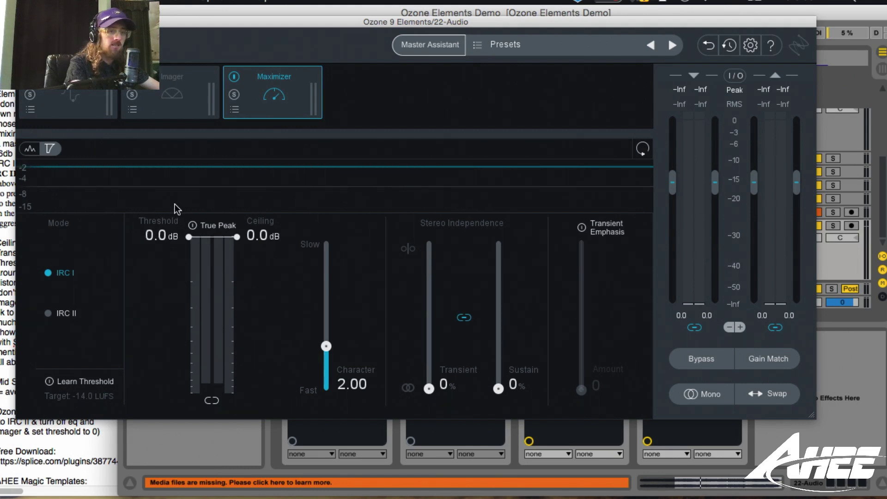
{"action": "left_click", "coordinate": [61, 316]}
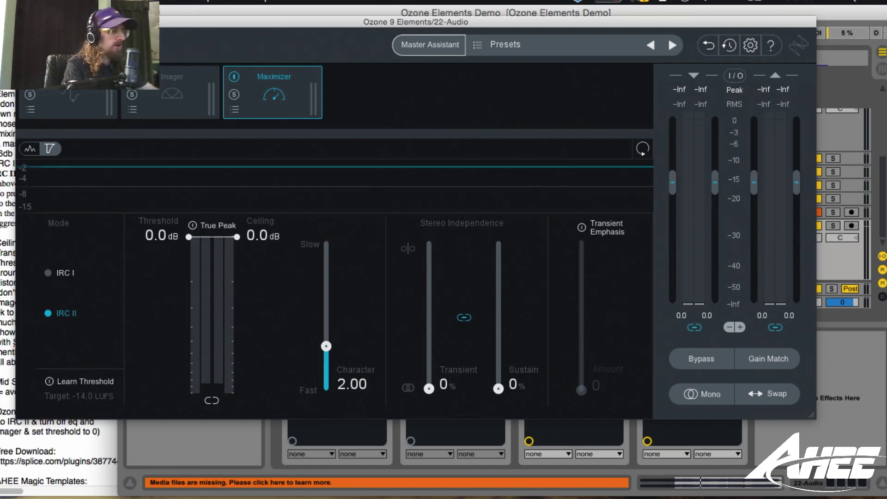
Fold the Chords group and look through the device chains of the Chords, Bass and K & S groups.
{"action": "scroll", "coordinate": [660, 173], "scroll_direction": "up", "scroll_amount": 5}
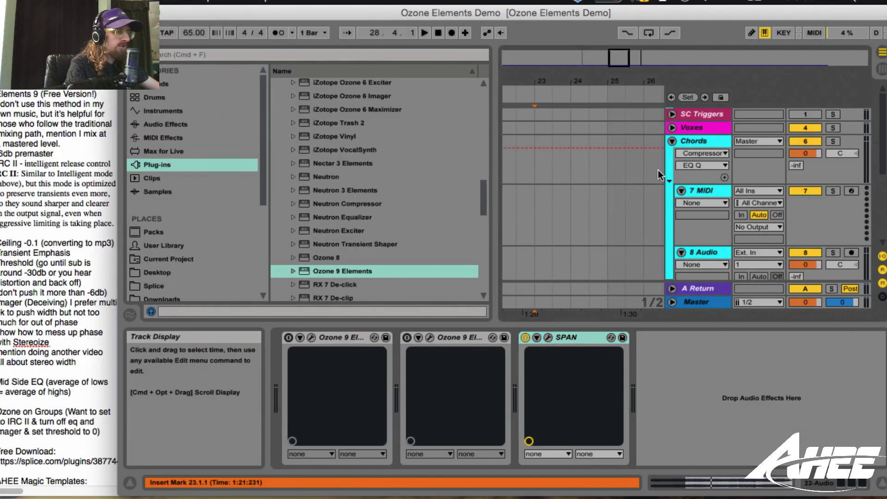
{"action": "left_click", "coordinate": [672, 142]}
{"action": "left_click", "coordinate": [697, 142]}
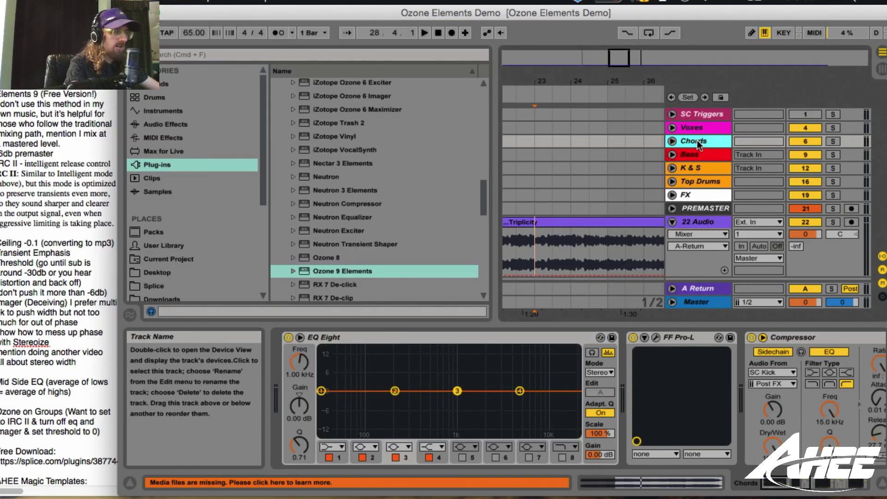
{"action": "left_click", "coordinate": [699, 152]}
{"action": "left_click", "coordinate": [698, 167]}
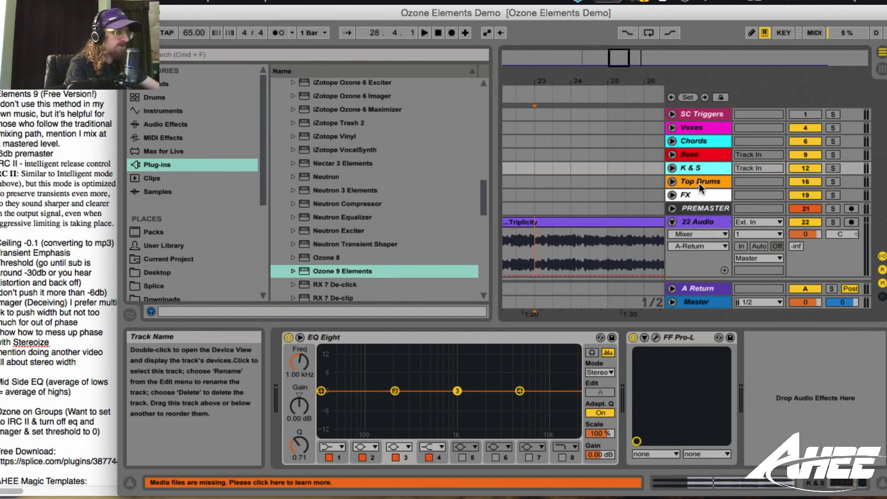
On the PREMASTER track, deactivate FF Pro-L and add Ozone 9 Elements after it.
{"action": "left_click", "coordinate": [706, 208]}
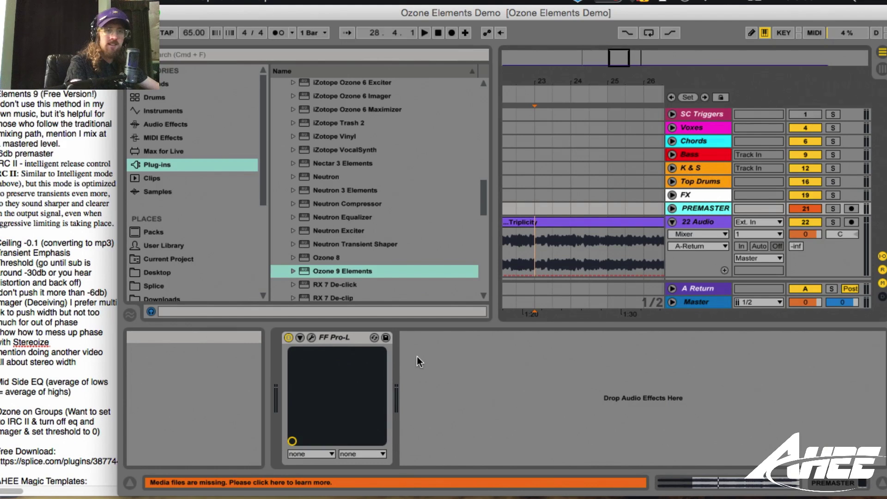
{"action": "left_click", "coordinate": [288, 337]}
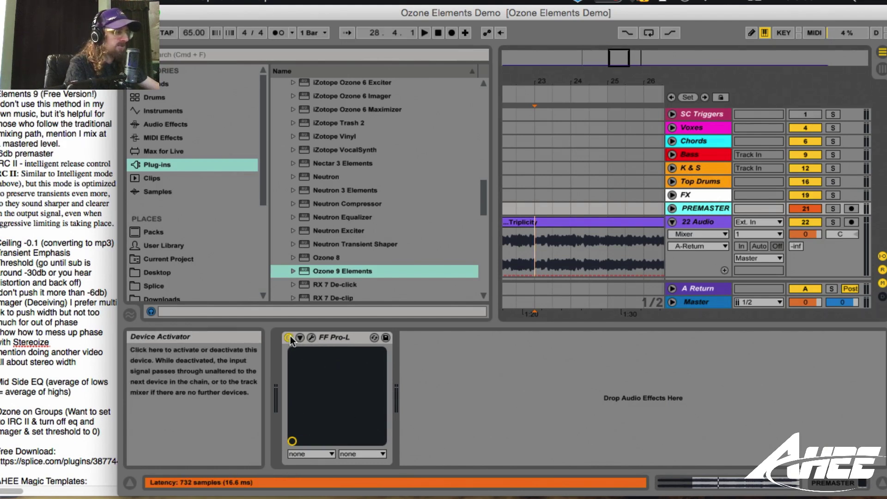
{"action": "left_click", "coordinate": [418, 360]}
{"action": "left_click_drag", "start_coordinate": [412, 361], "coordinate": [412, 361]}
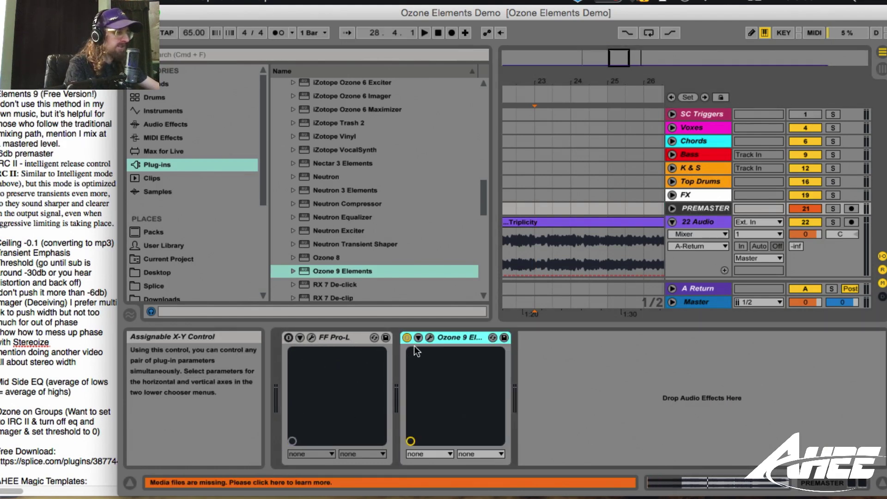
Paste Ozone 9 Elements between EQ Eight and the Compressor on the Top Drums group, and select the Bass group.
{"action": "left_click", "coordinate": [693, 185]}
{"action": "key", "text": "super+v"}
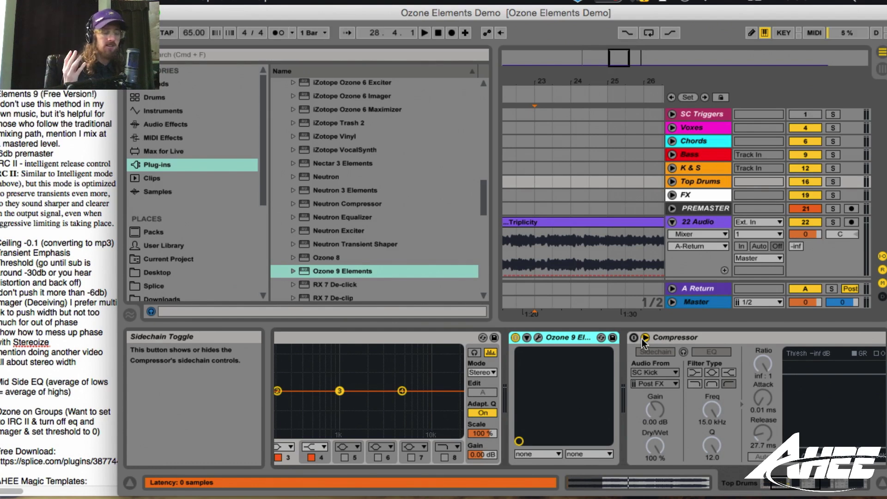
{"action": "left_click", "coordinate": [725, 157]}
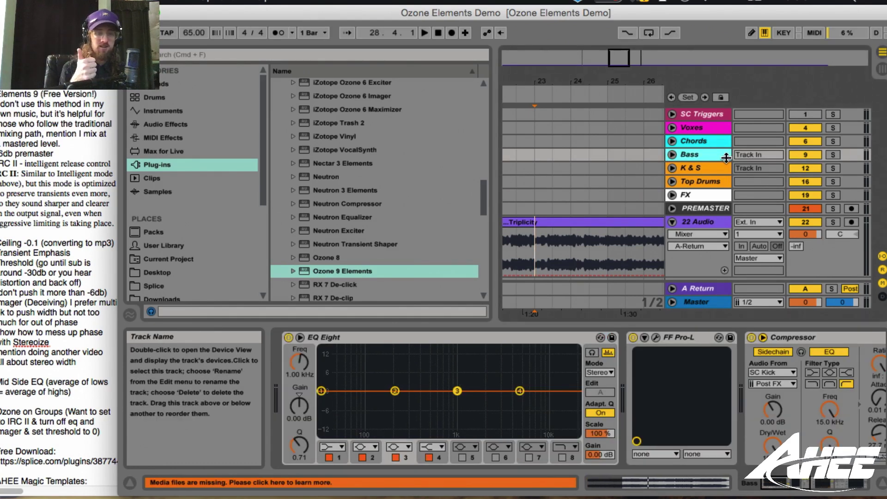